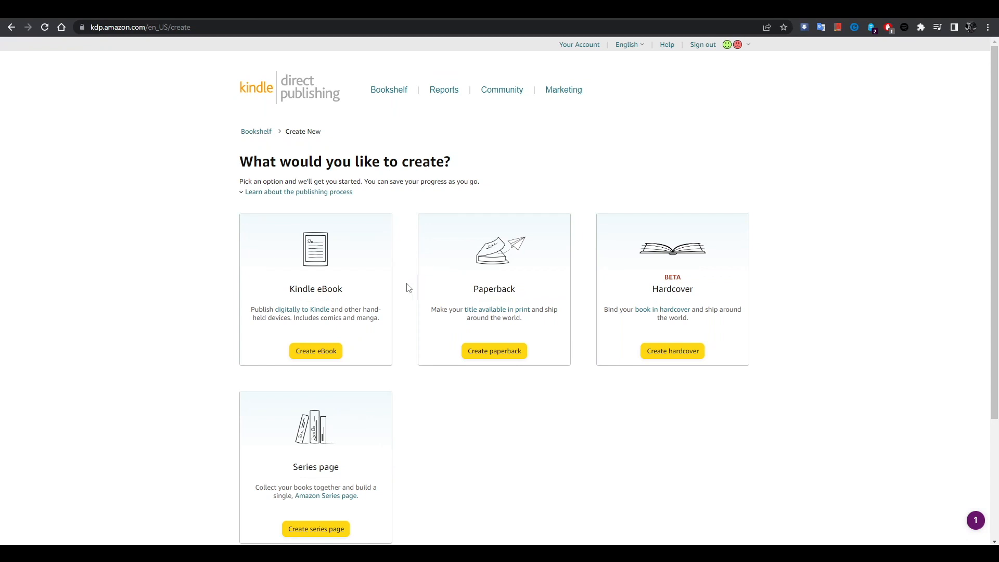
- View the blank new-paperback setup form, and open the details of the published poetry collection's paperback from the Bookshelf
click(488, 352)
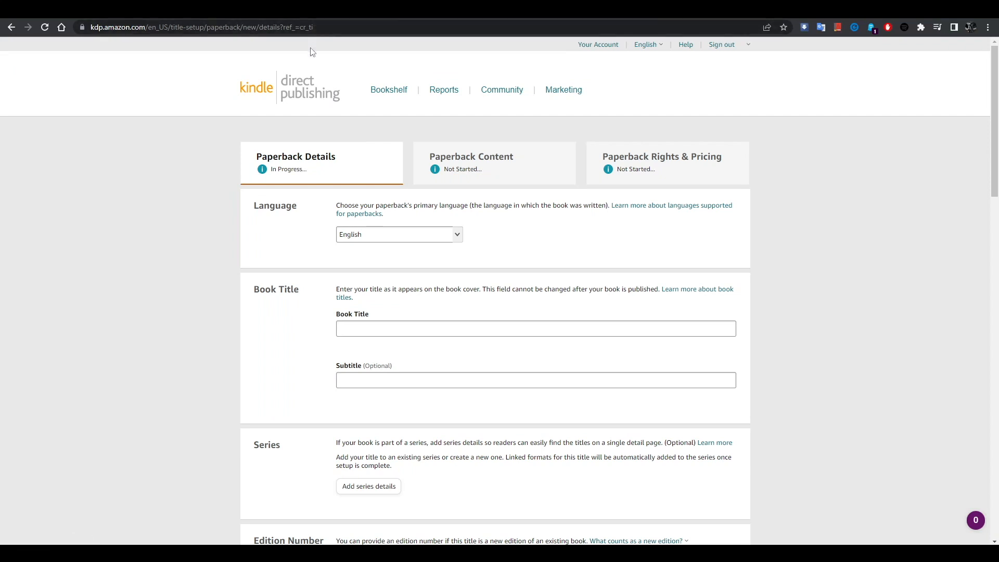
click(370, 93)
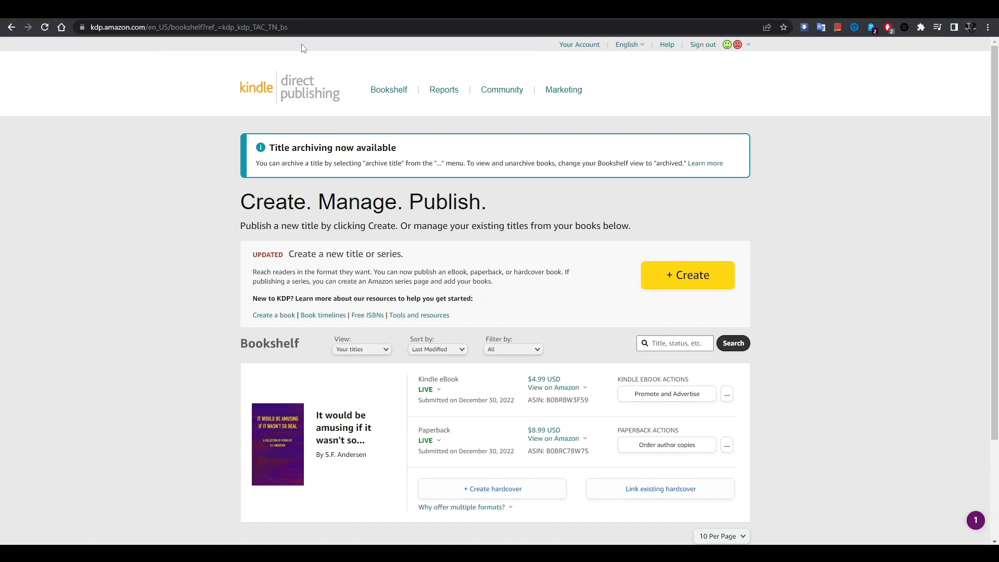
click(427, 440)
click(460, 379)
click(359, 10)
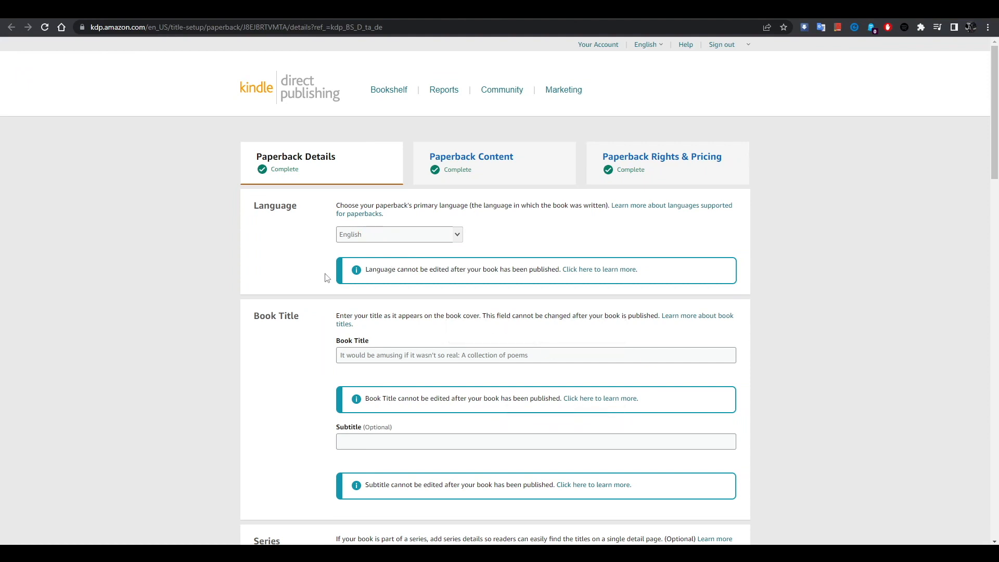
- Review the Paperback Details from language and title through author, description, publishing rights, keywords, categories and adult content
scroll(316, 325, down, 6)
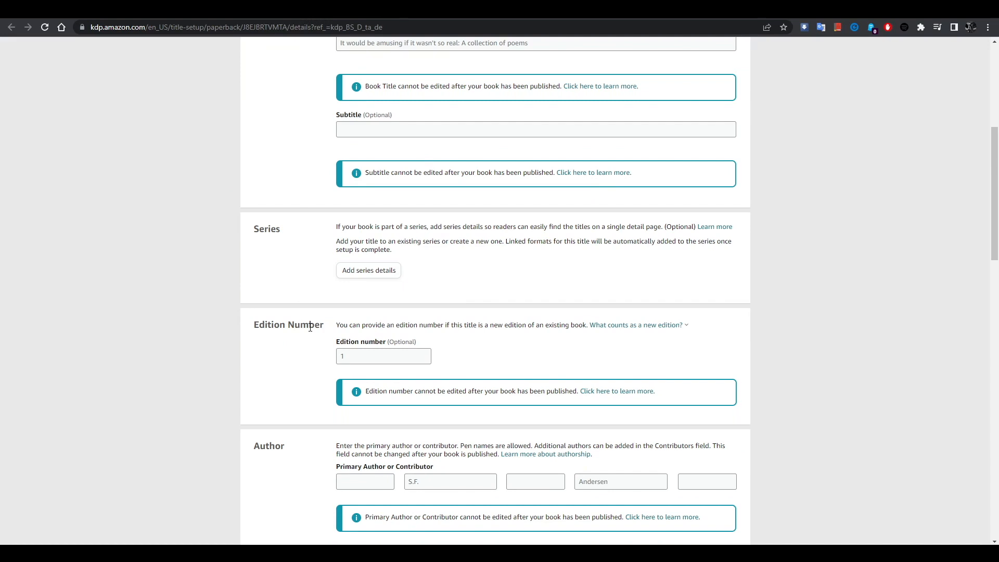
scroll(326, 282, down, 4)
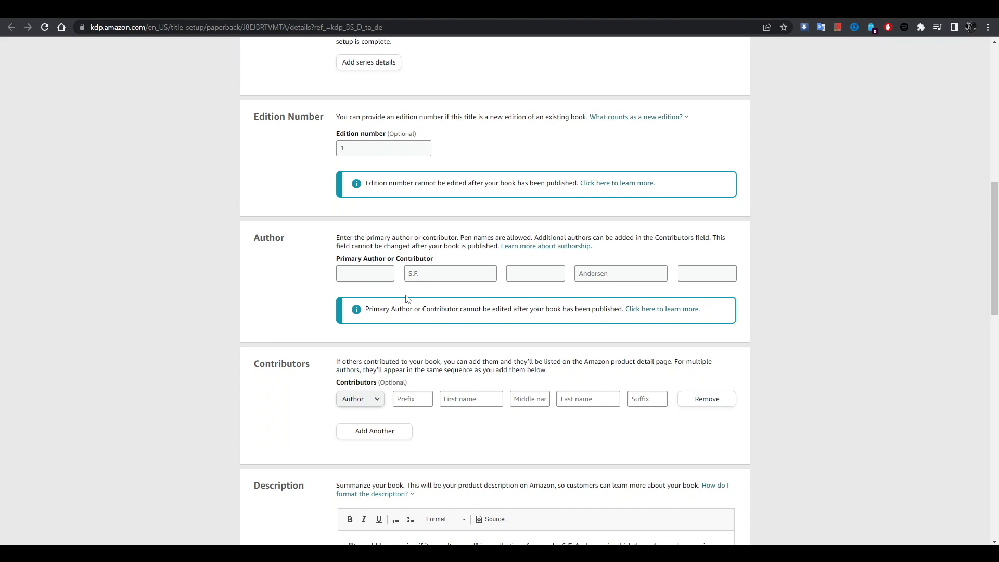
scroll(312, 309, down, 2)
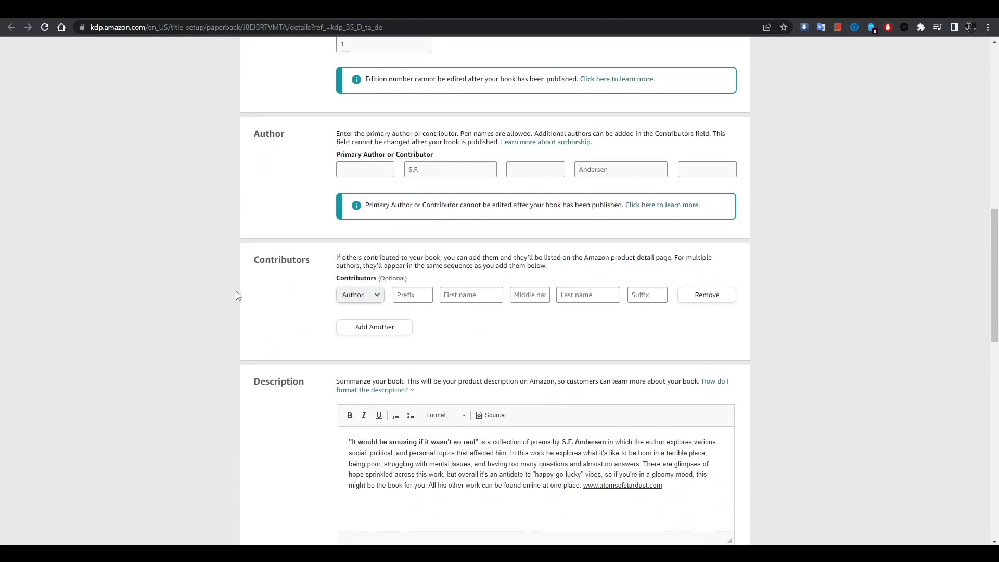
scroll(239, 291, down, 3)
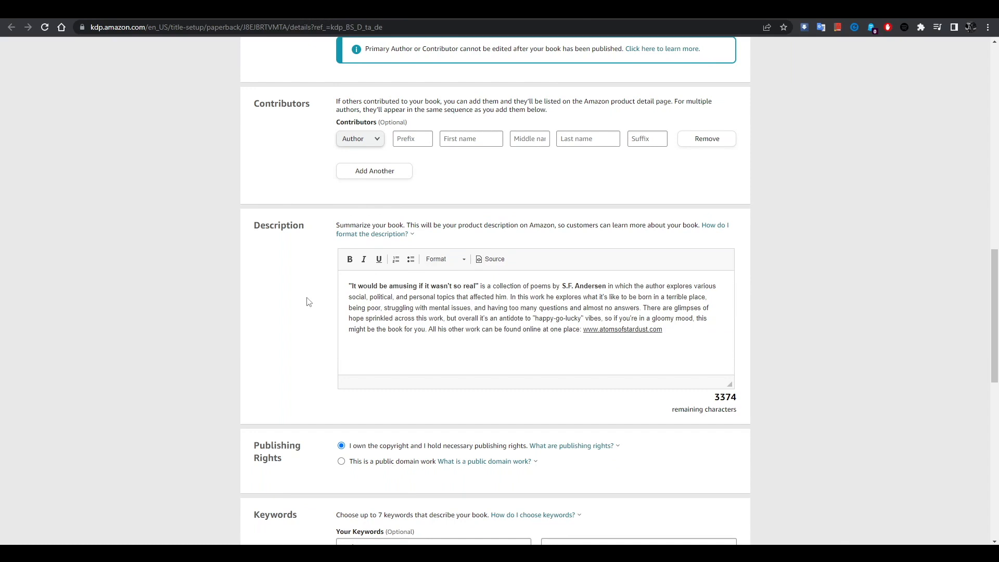
scroll(307, 302, down, 2)
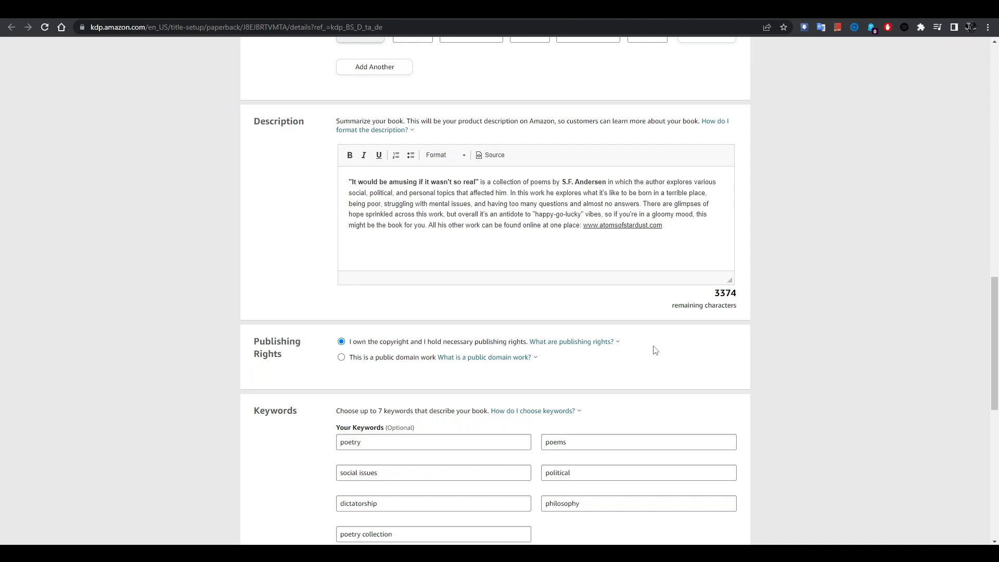
scroll(654, 350, down, 2)
scroll(622, 363, down, 4)
scroll(518, 342, down, 1)
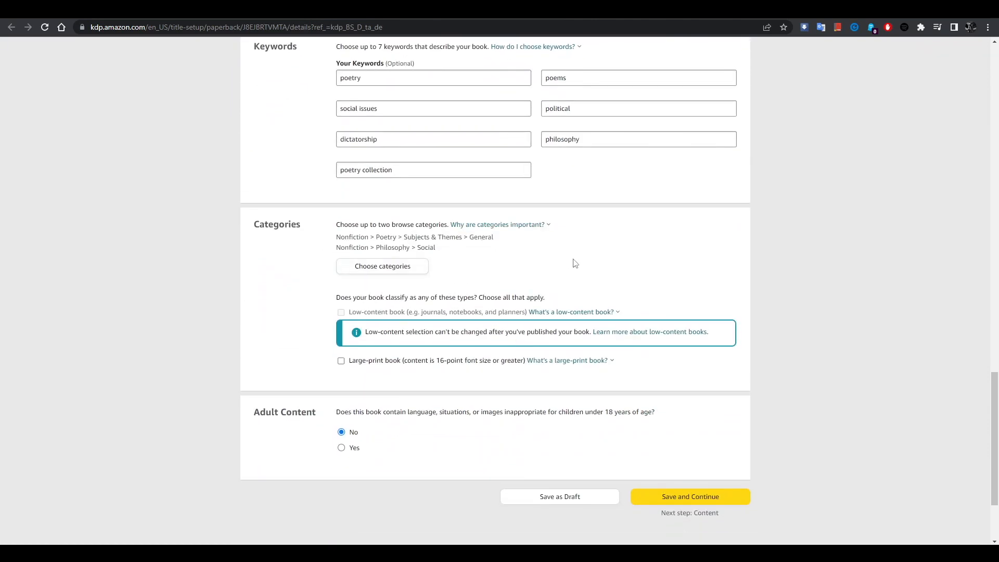
scroll(574, 263, down, 2)
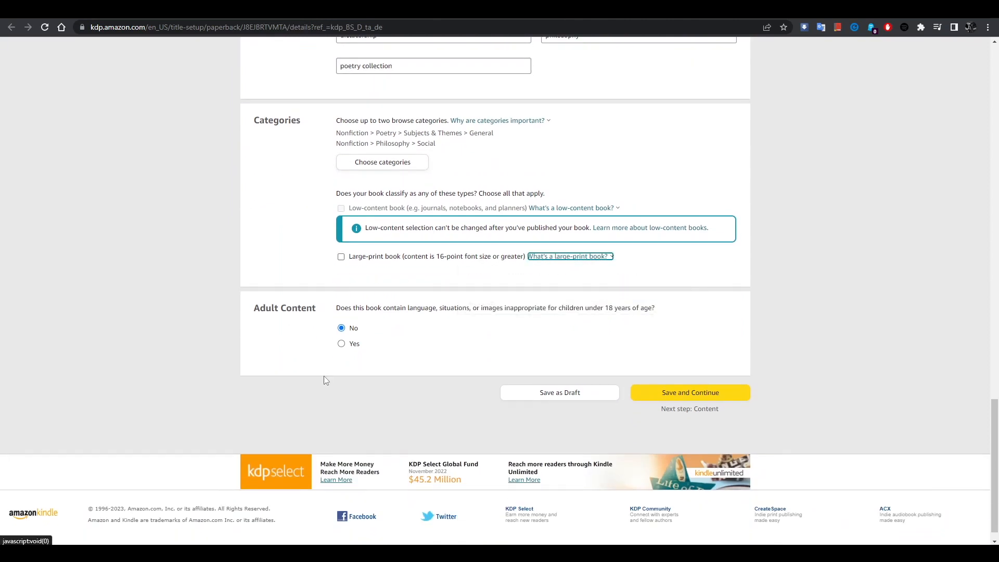
click(312, 328)
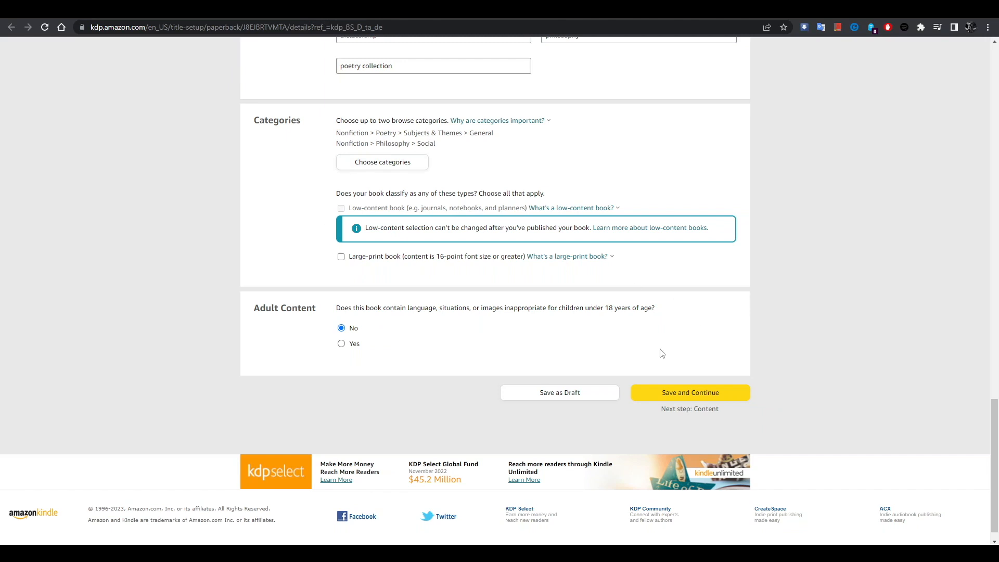
scroll(762, 322, up, 9)
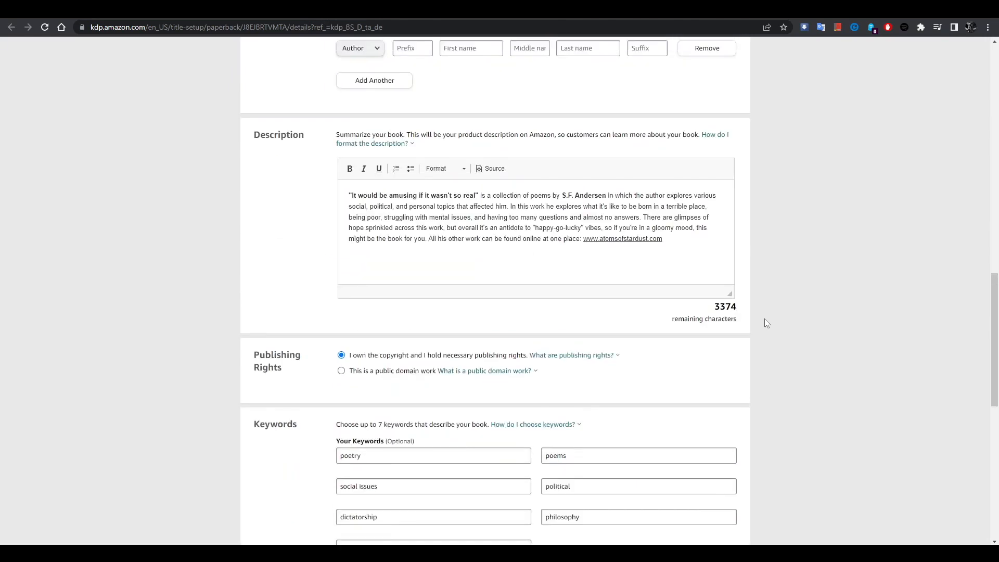
scroll(763, 318, up, 10)
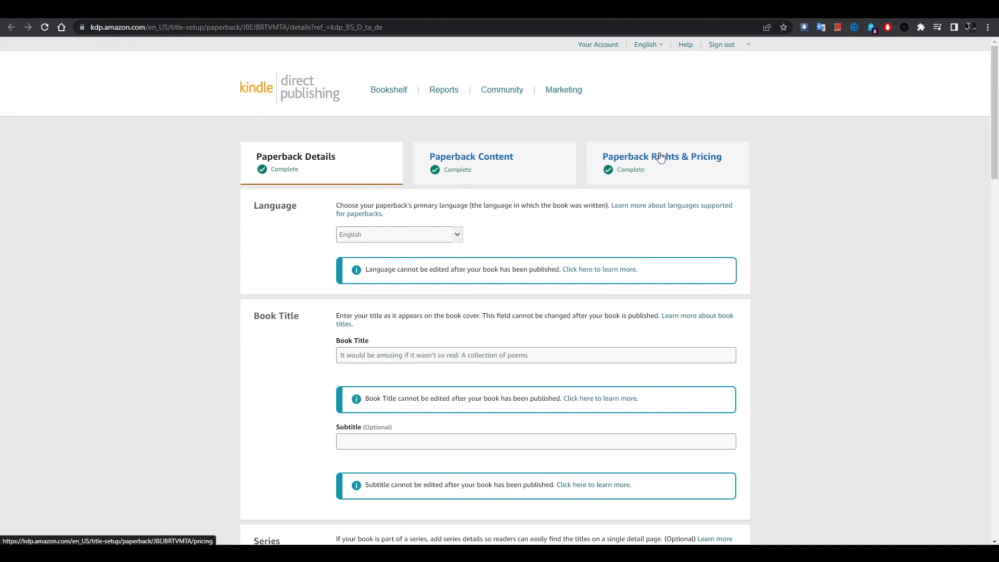
- Open the Paperback Content section and consult the ISBN explanation and its linked ISBN Resources help page
click(471, 156)
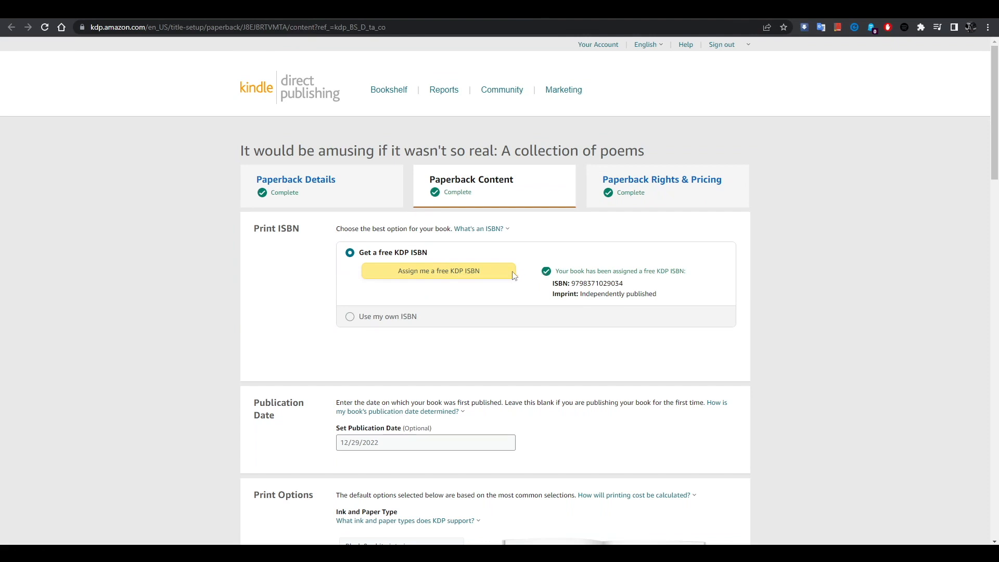
click(480, 229)
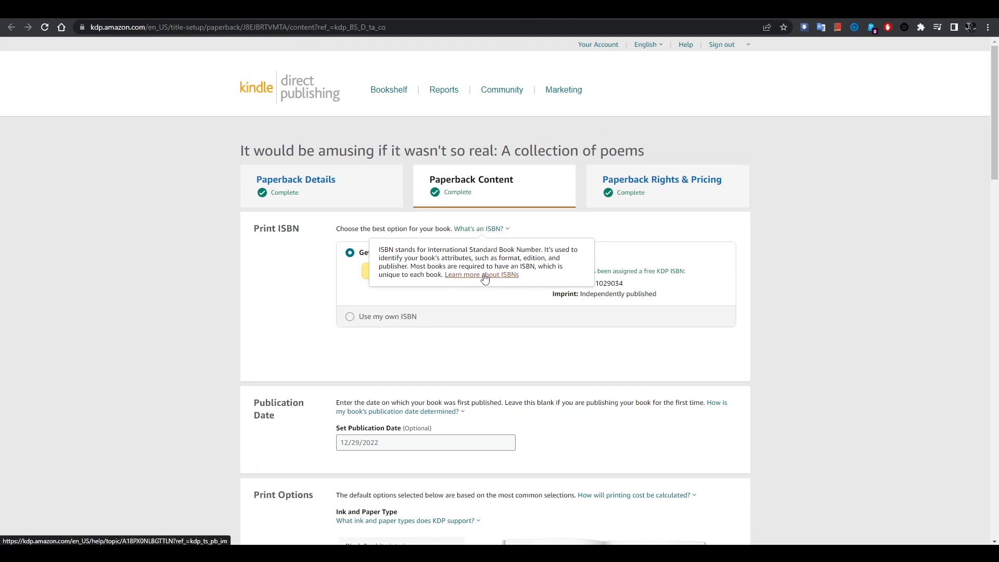
click(363, 282)
click(467, 230)
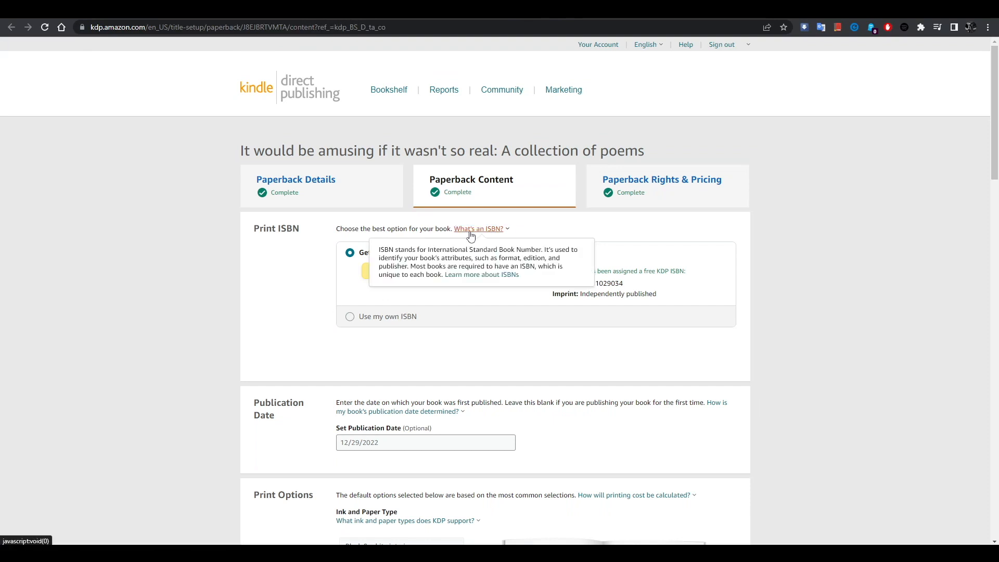
click(474, 281)
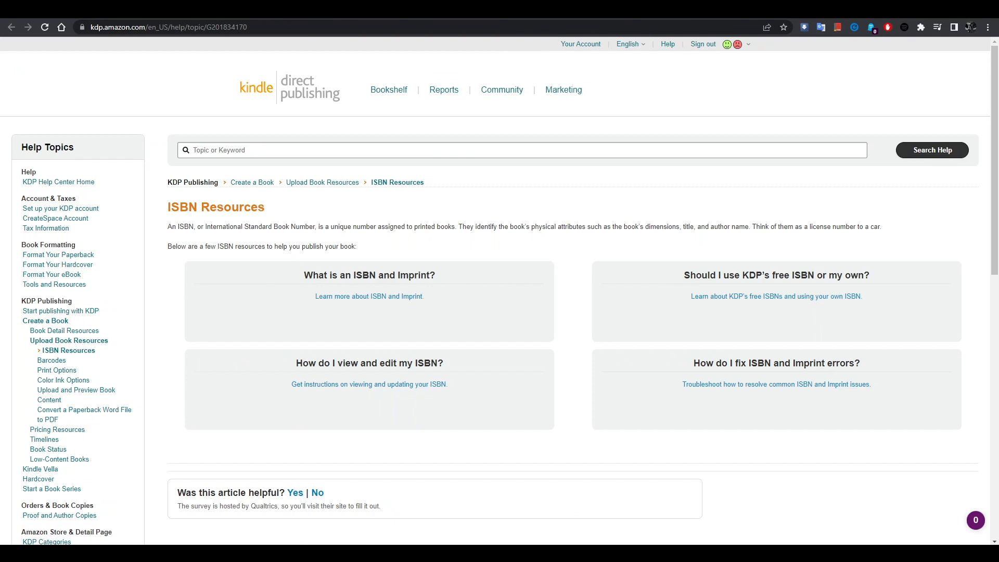
click(615, 10)
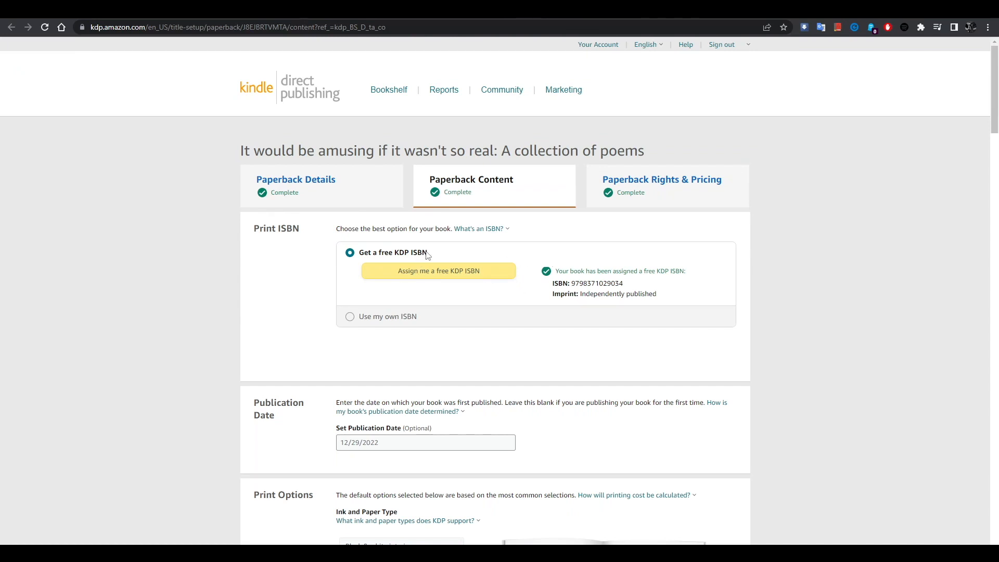
- Search Google for the term "ISBN" from the Print ISBN section, and return to the paperback content page
double_click(560, 284)
right_click(560, 284)
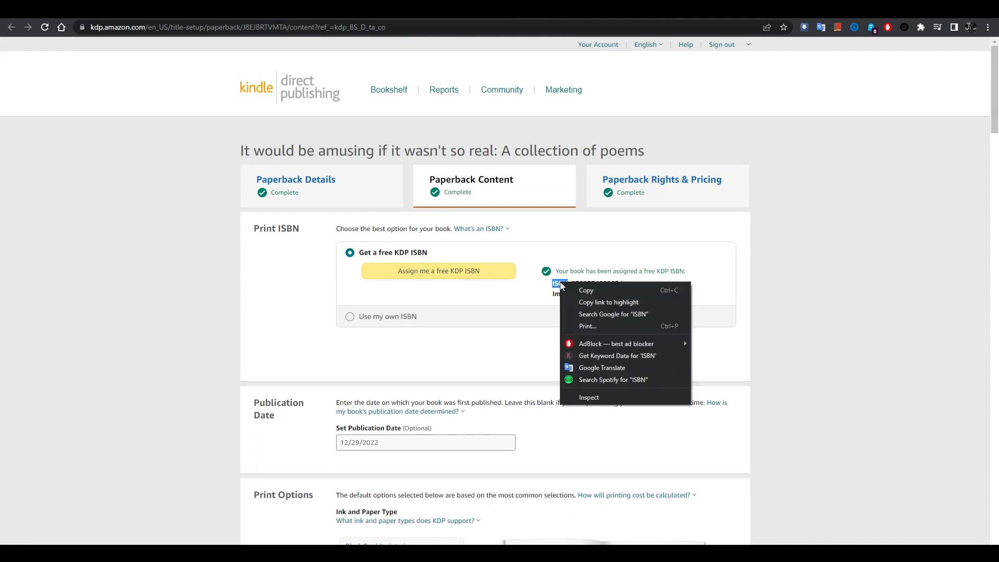
click(585, 314)
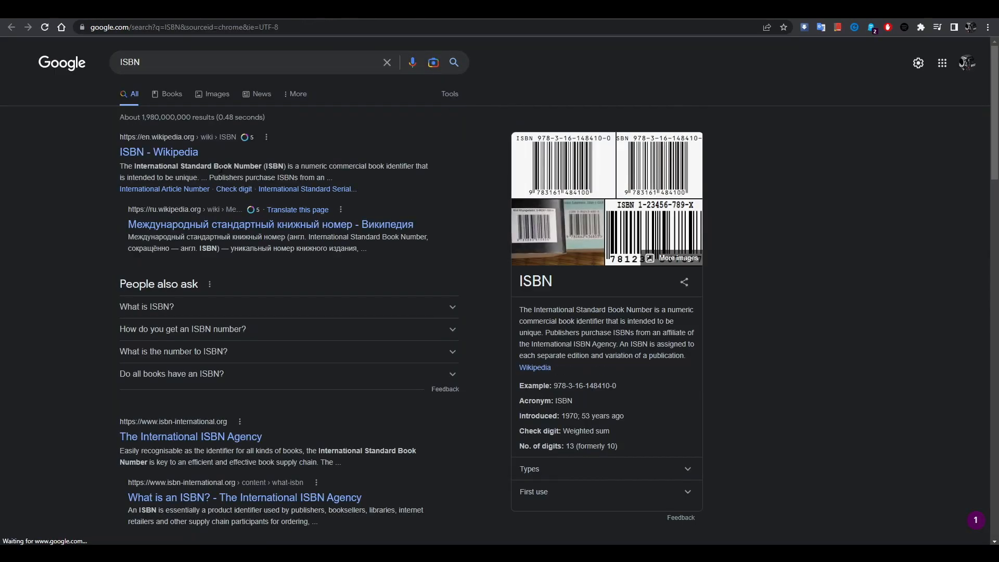
key(ctrl+w)
click(477, 341)
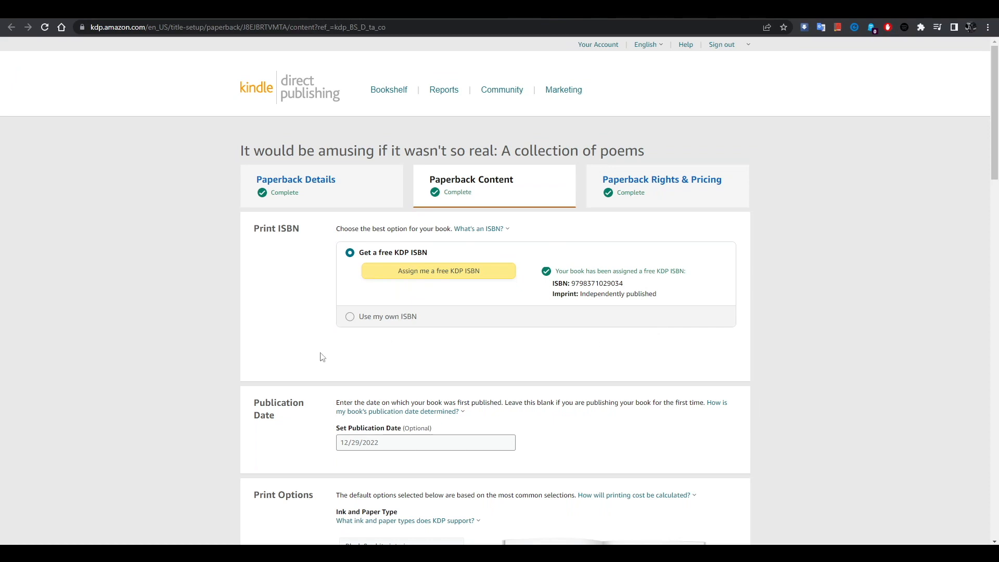
- Examine the publication date and the print options for ink and paper type, trim size, bleed and cover finish
scroll(321, 357, down, 5)
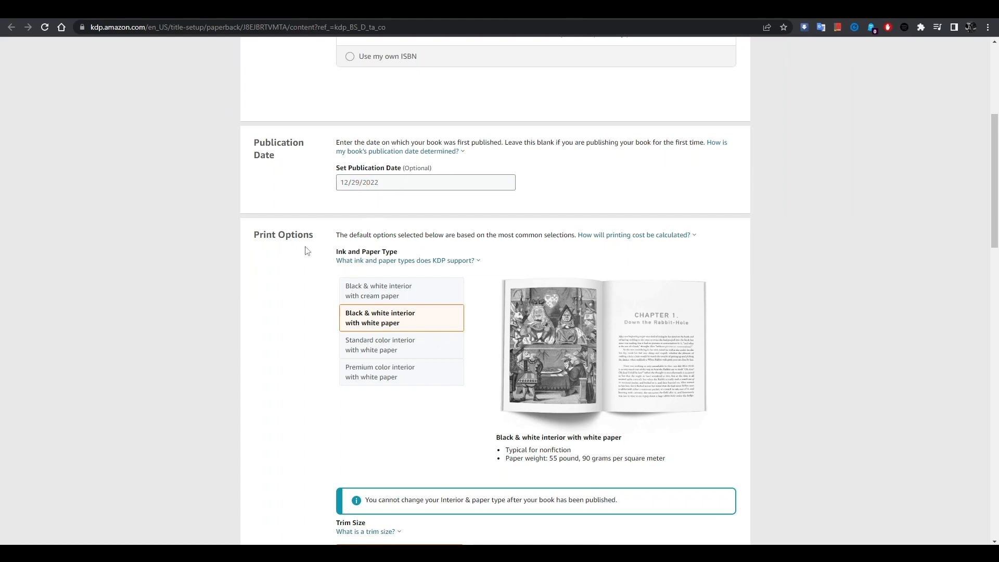
scroll(276, 287, down, 1)
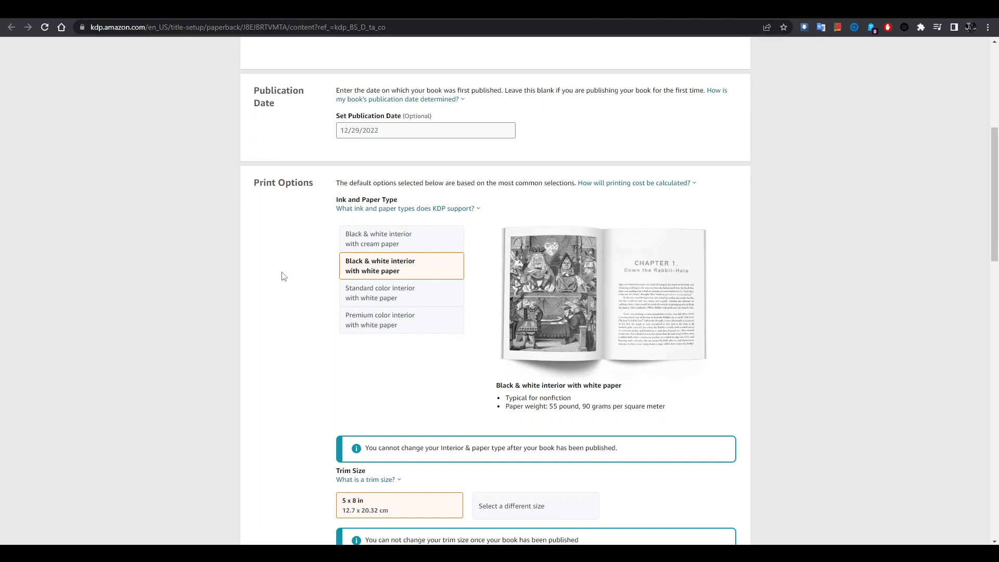
scroll(283, 275, down, 2)
scroll(286, 270, up, 1)
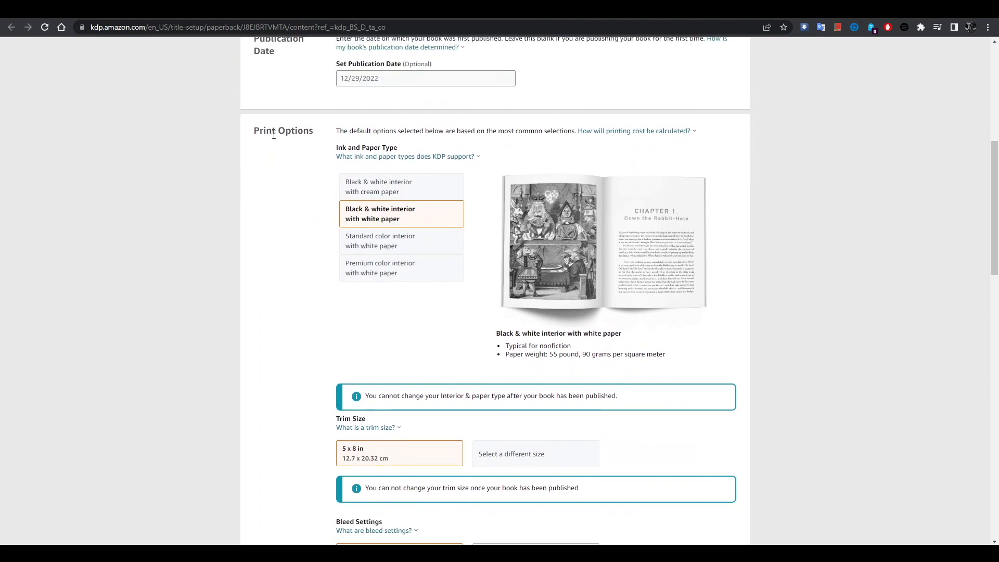
scroll(296, 308, down, 2)
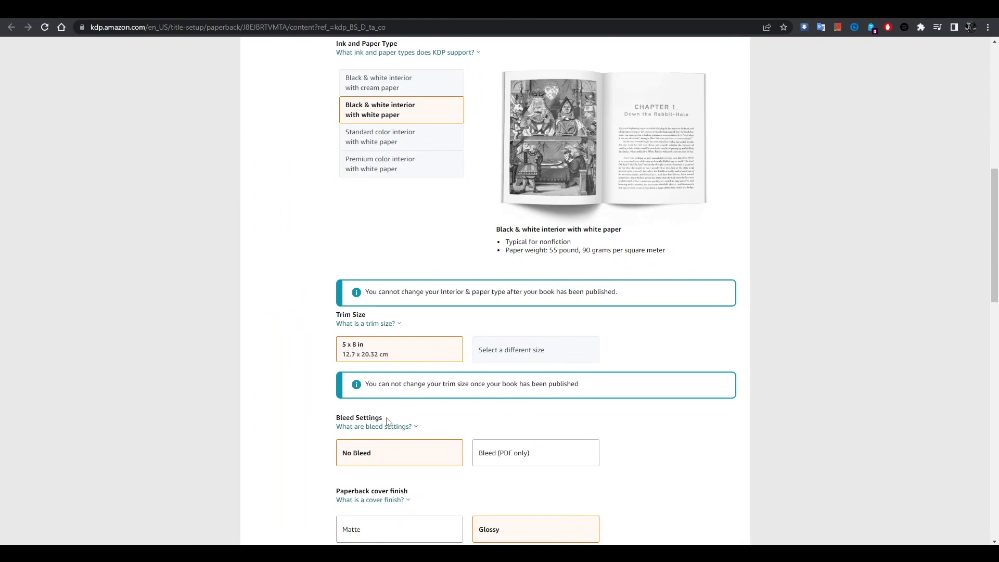
scroll(388, 452, down, 1)
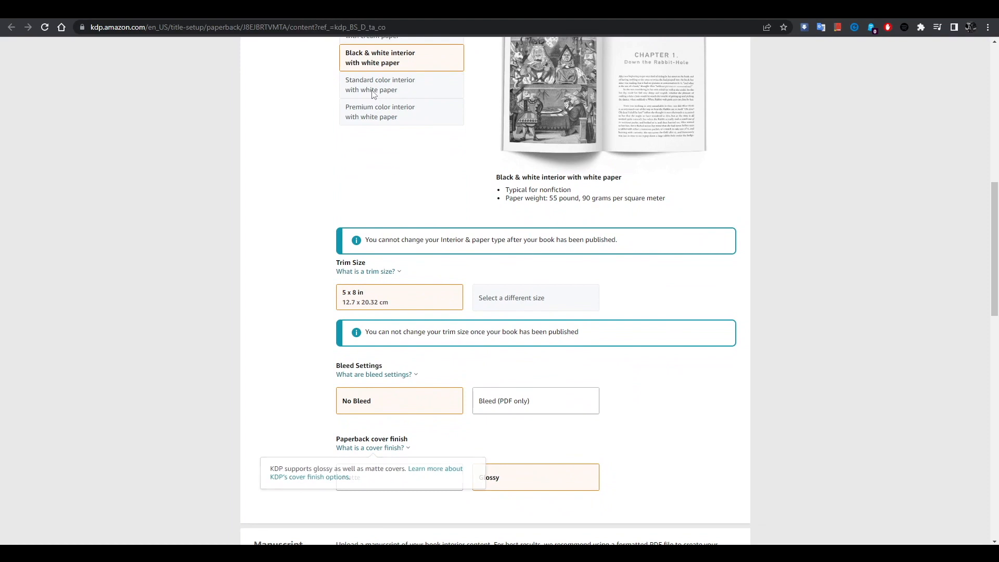
scroll(382, 143, up, 1)
scroll(312, 202, down, 1)
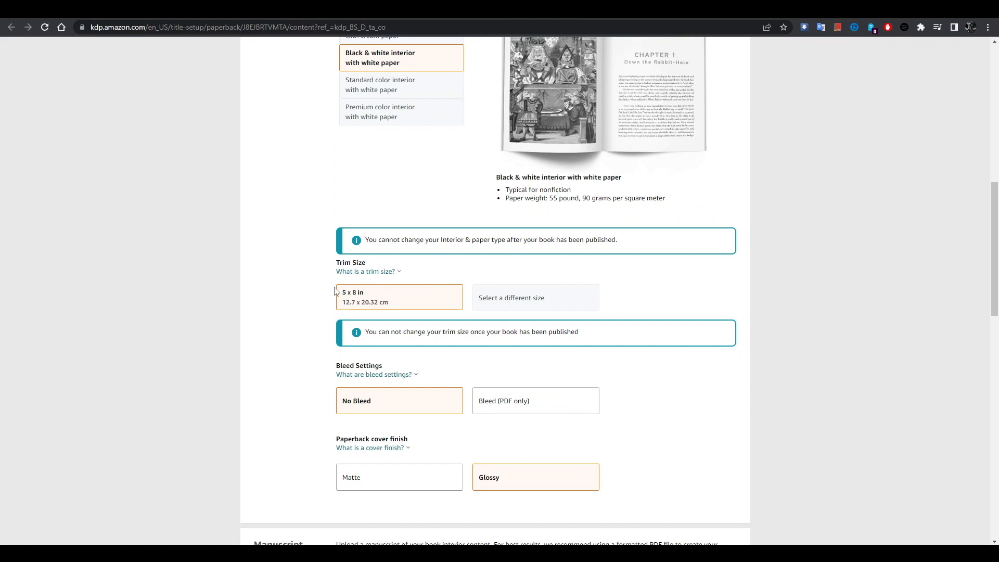
scroll(350, 333, up, 1)
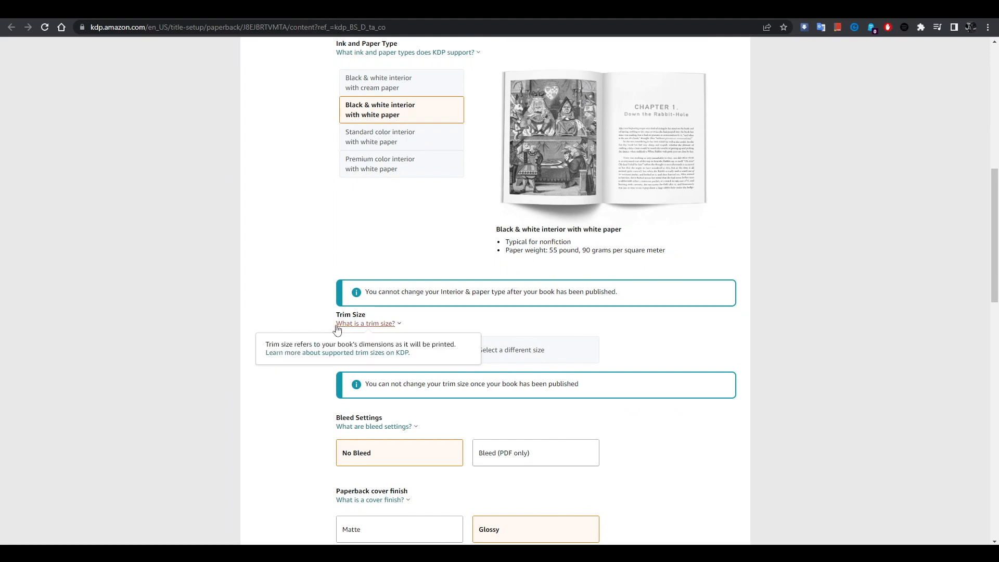
scroll(346, 333, down, 1)
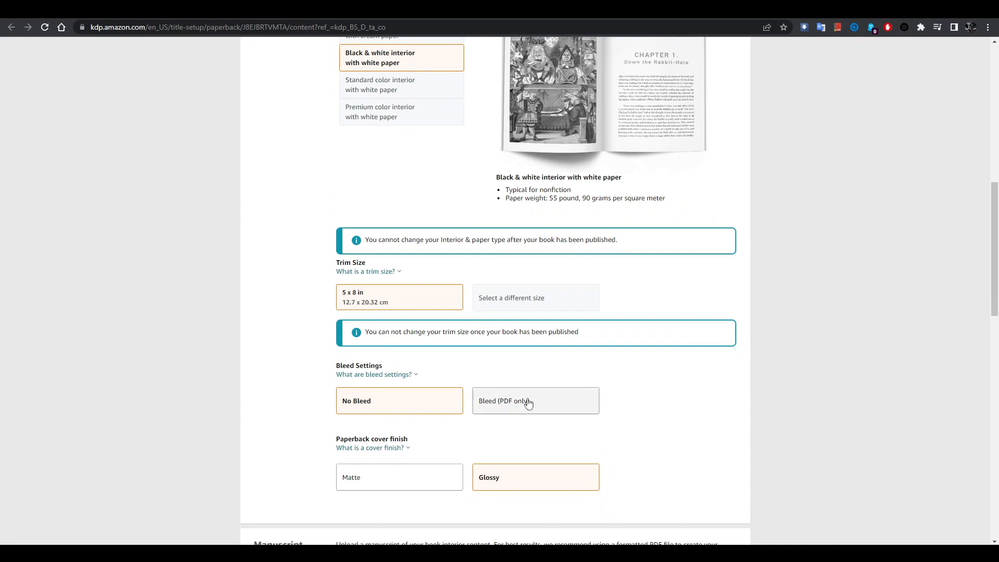
scroll(498, 218, up, 1)
scroll(499, 219, up, 2)
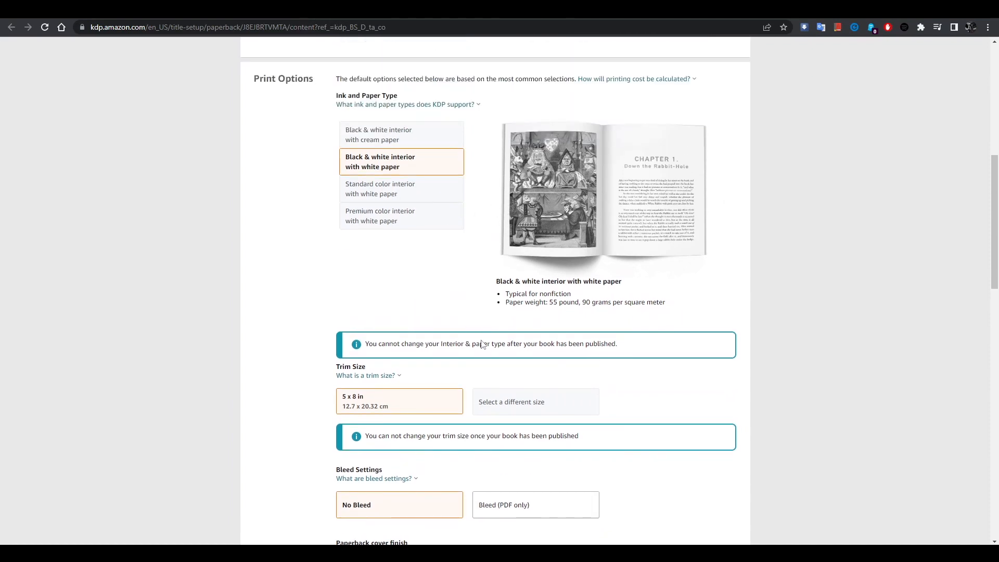
scroll(484, 344, down, 3)
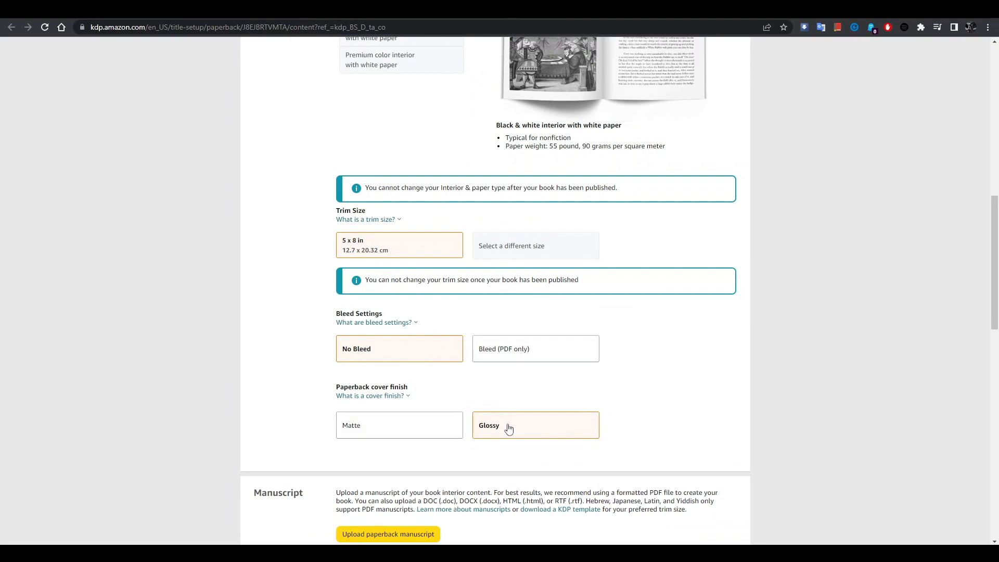
scroll(676, 413, up, 2)
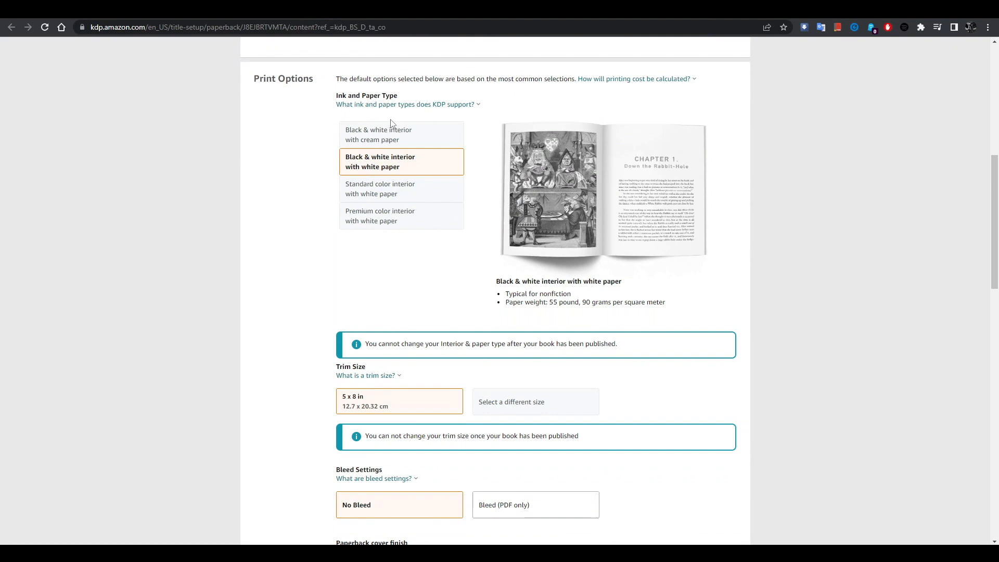
- Examine the Manuscript and Book Cover sections, including the upload choices and the barcode option
scroll(275, 330, down, 5)
scroll(276, 331, down, 2)
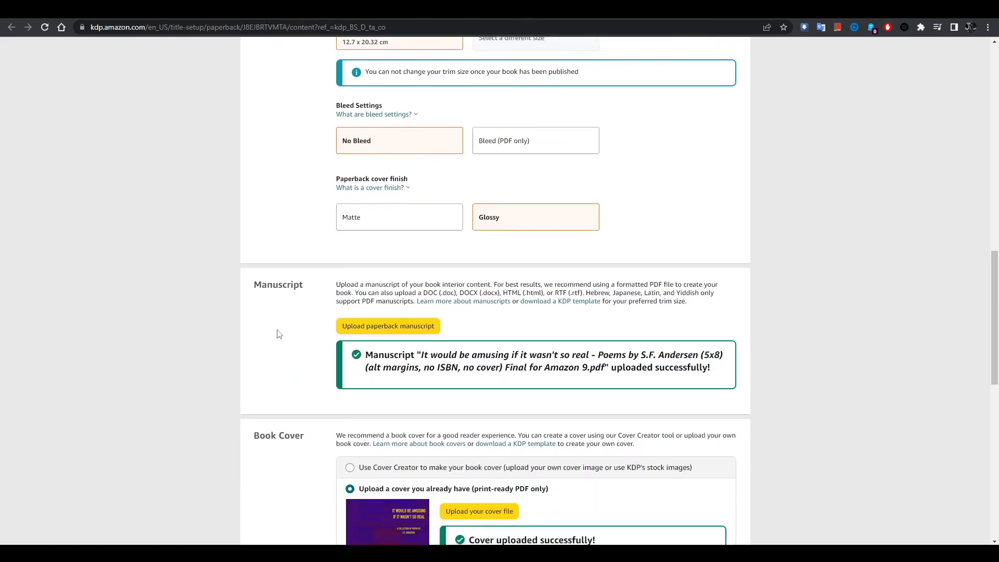
scroll(281, 333, up, 10)
scroll(334, 411, down, 10)
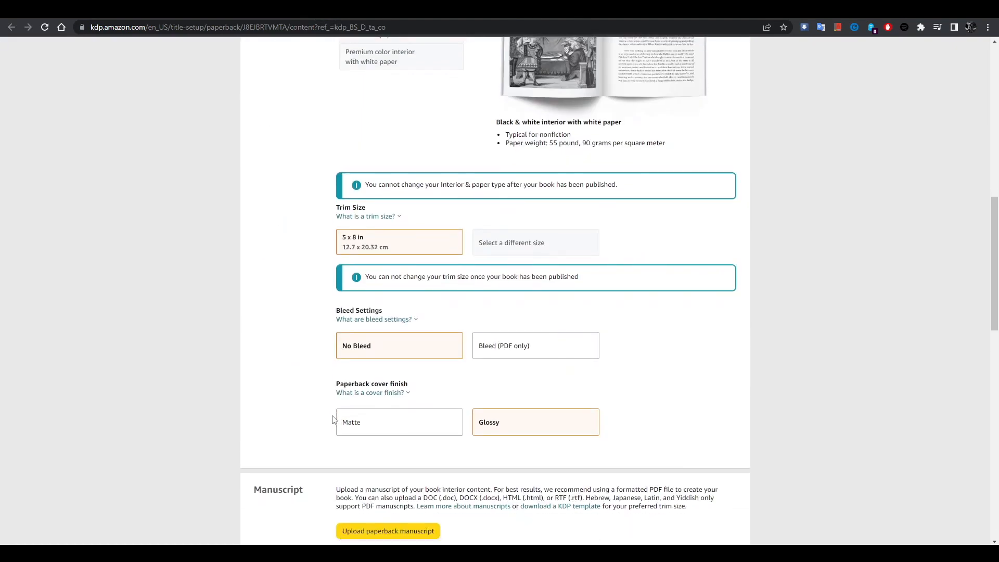
scroll(317, 362, down, 2)
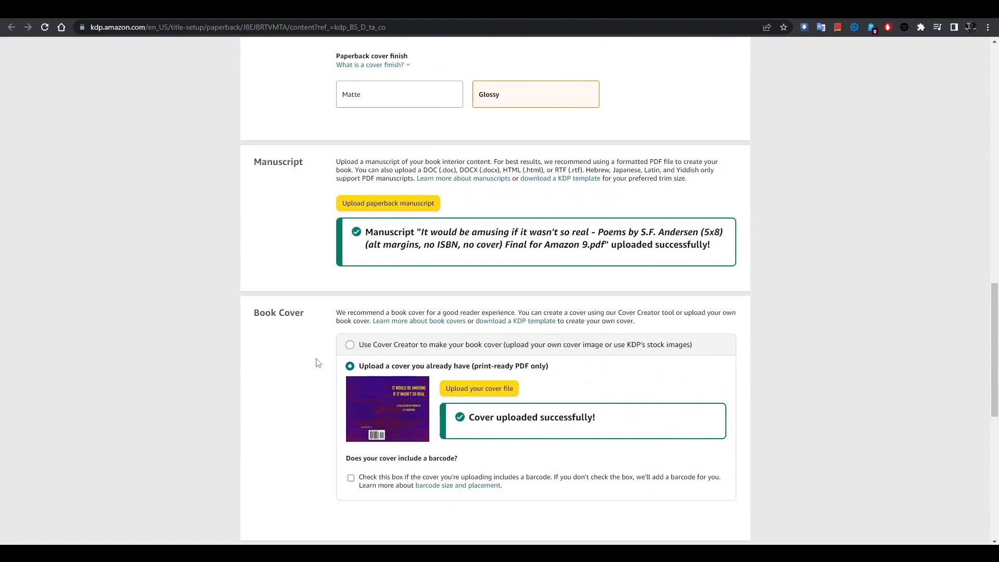
- Check the paperback manuscript upload option and review the Book Cover, Book Preview and Summary sections without changing anything
scroll(312, 356, up, 1)
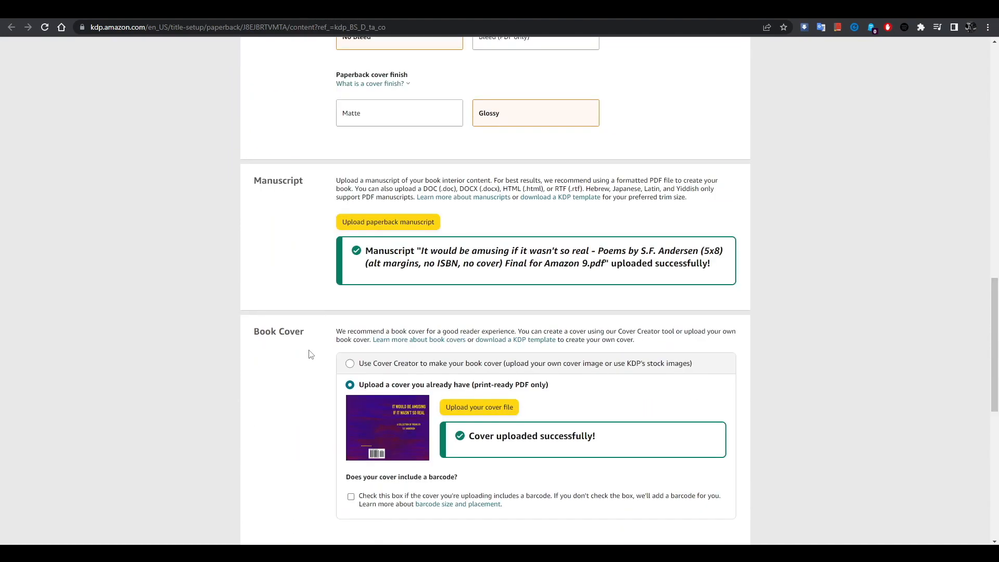
click(391, 220)
click(460, 261)
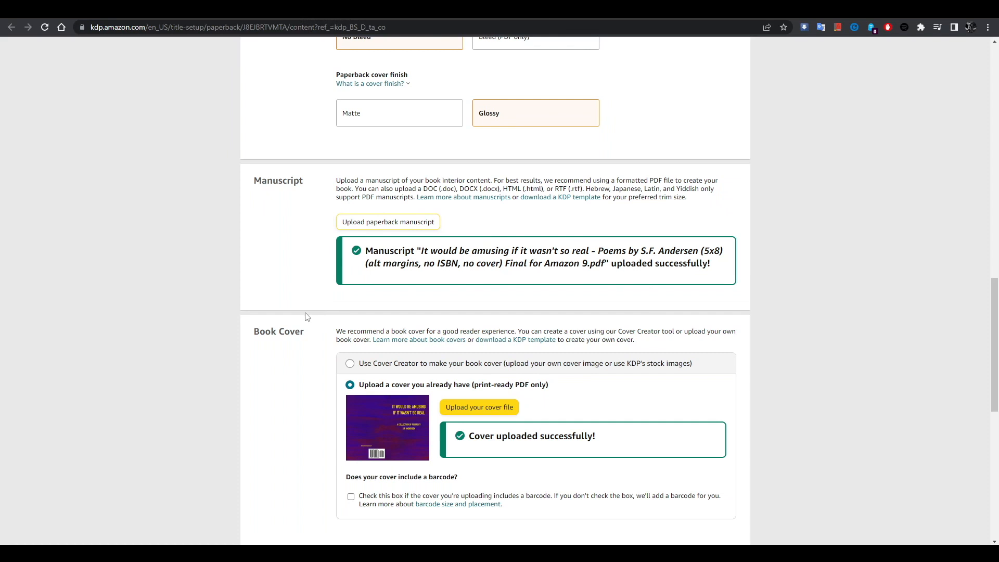
scroll(307, 316, down, 2)
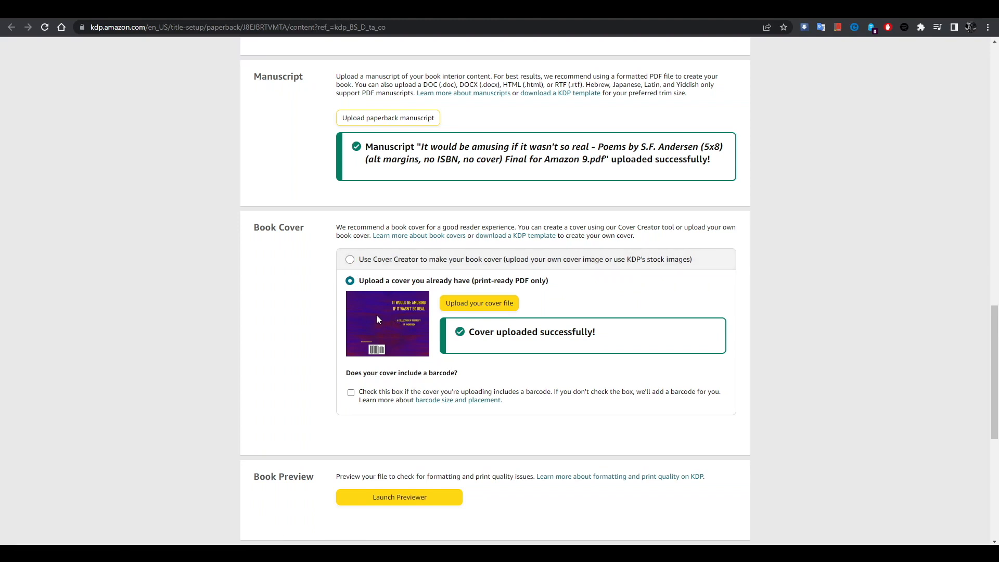
scroll(372, 320, down, 3)
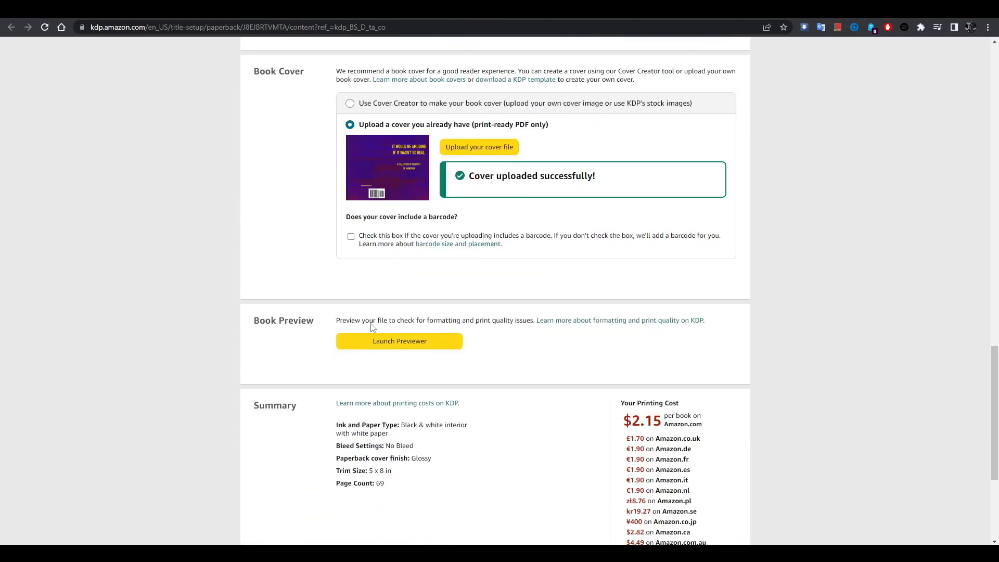
scroll(347, 346, down, 3)
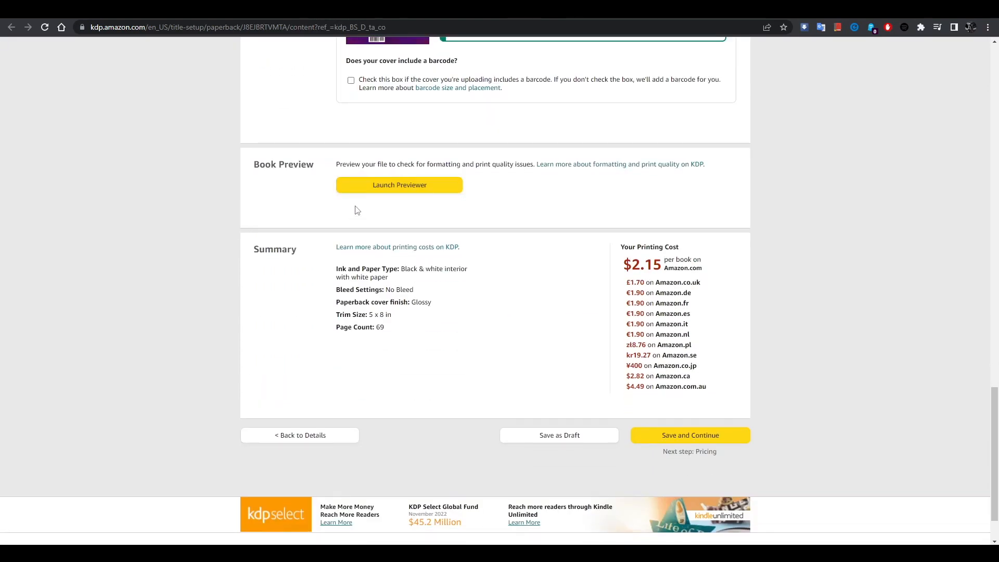
scroll(363, 192, up, 6)
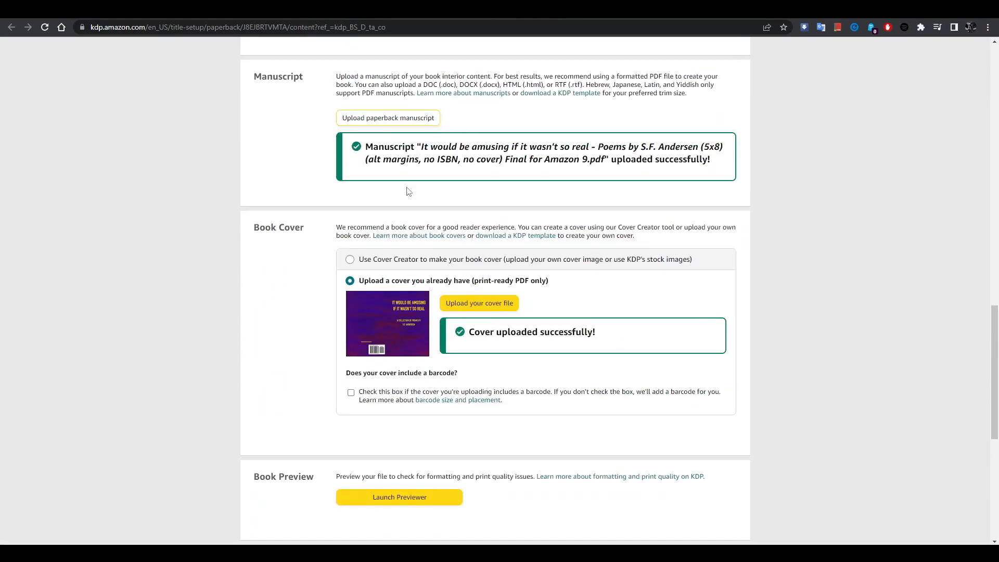
- Launch the print previewer and page from the cover through the title, preface and contents pages to pages 6-7
click(375, 495)
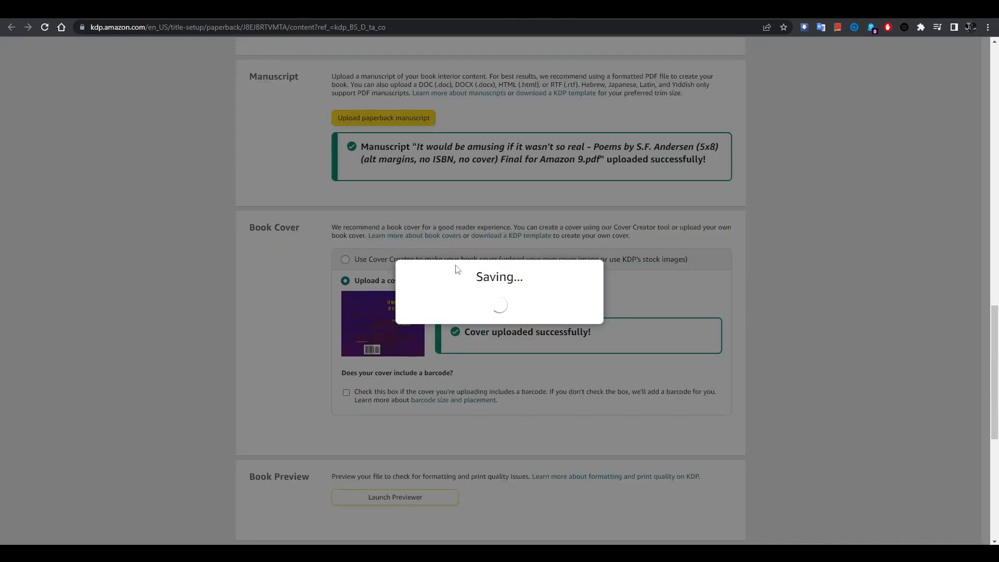
scroll(456, 269, down, 1)
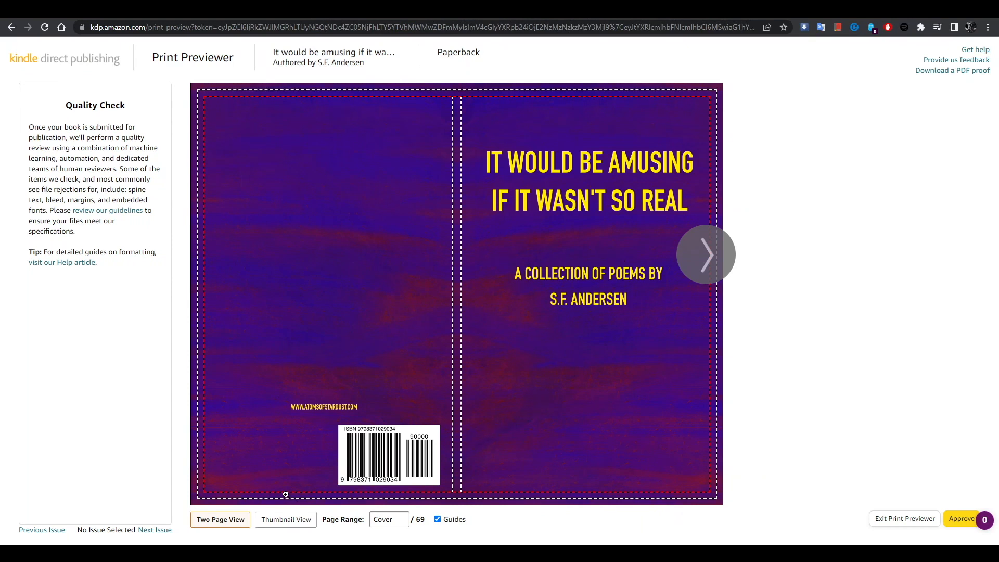
click(726, 261)
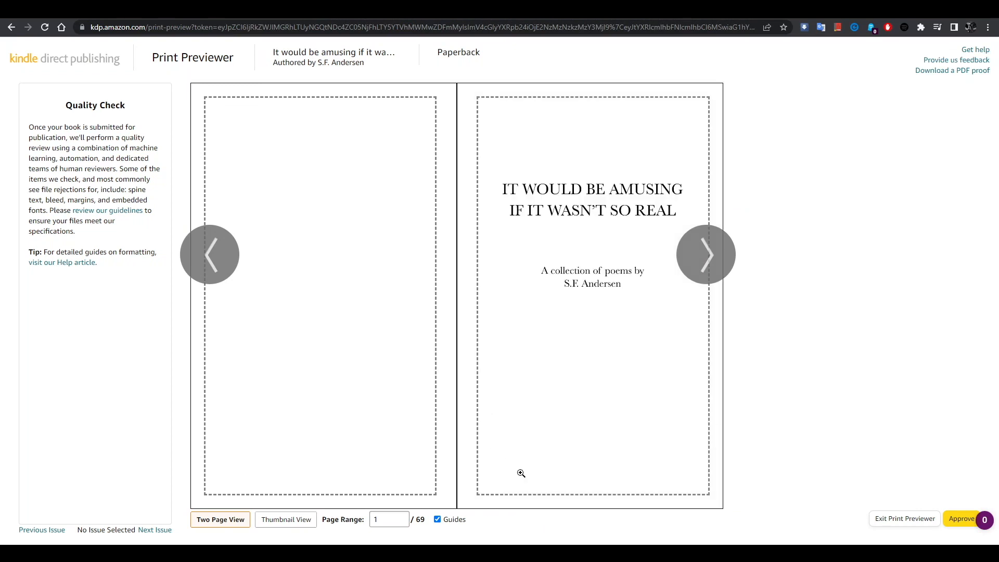
click(707, 255)
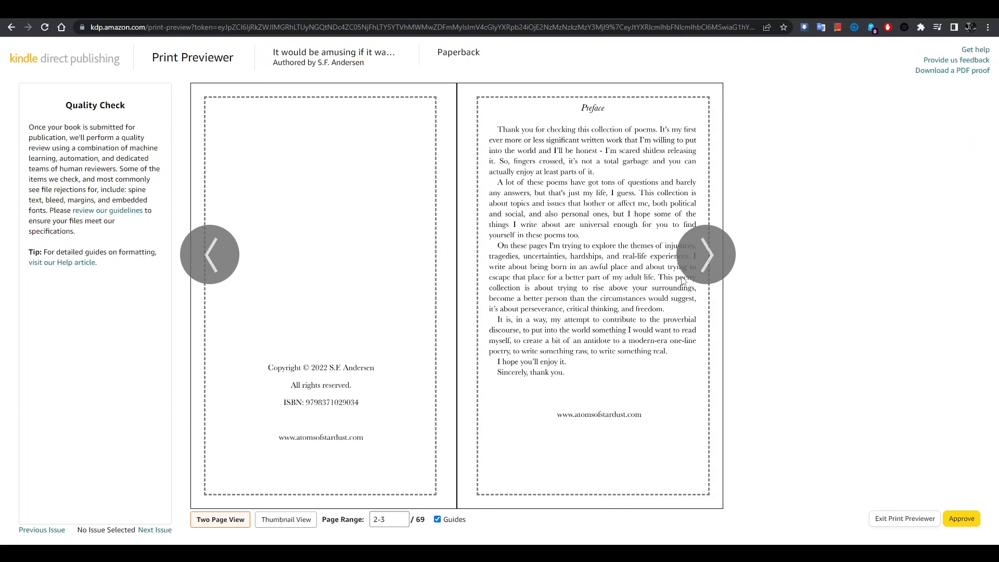
click(702, 256)
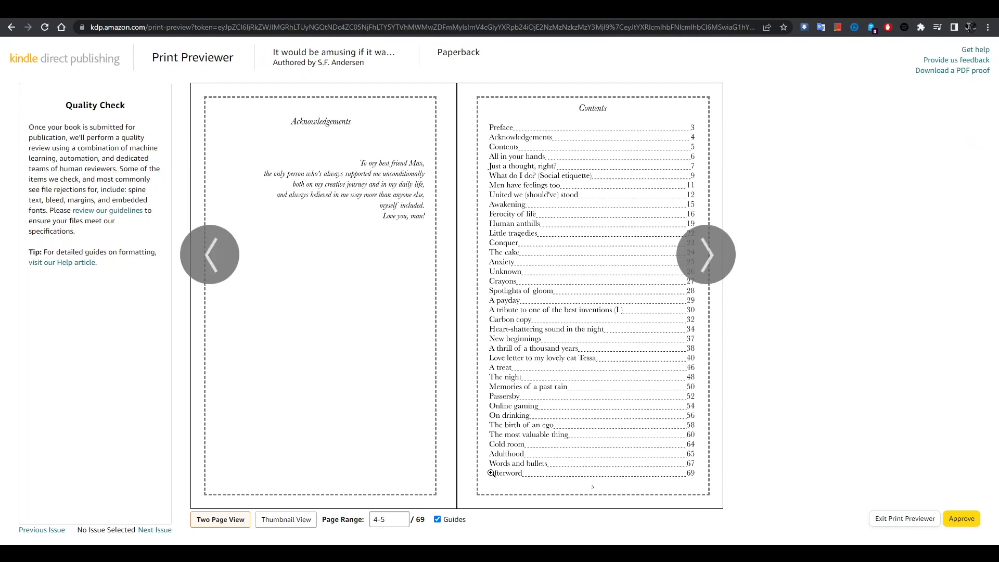
click(712, 253)
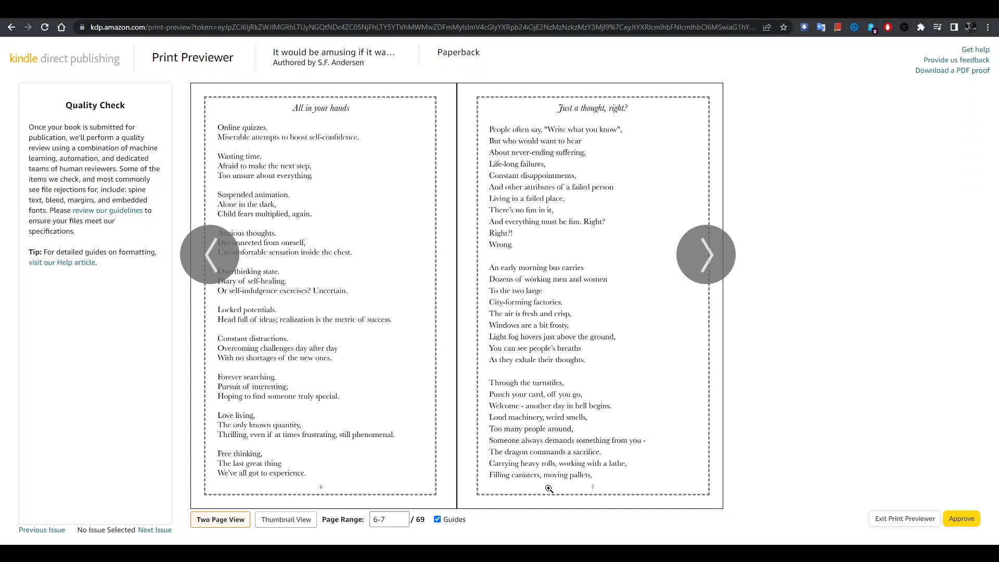
- Examine the page numbers and titles against the margin guides on pages 6-7, and page on to pages 12-13
mouse_move(321, 494)
mouse_move(303, 97)
mouse_move(338, 98)
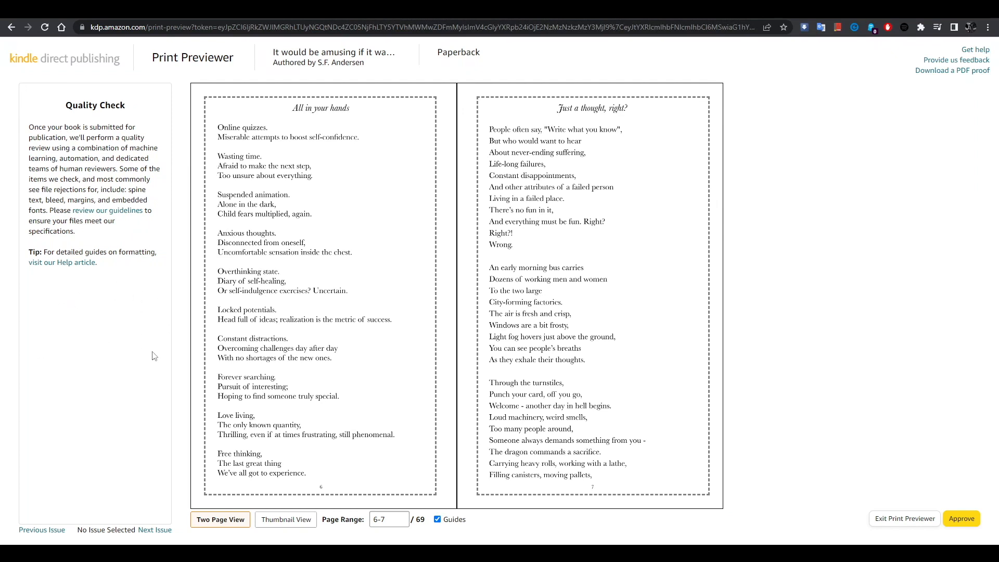
click(709, 256)
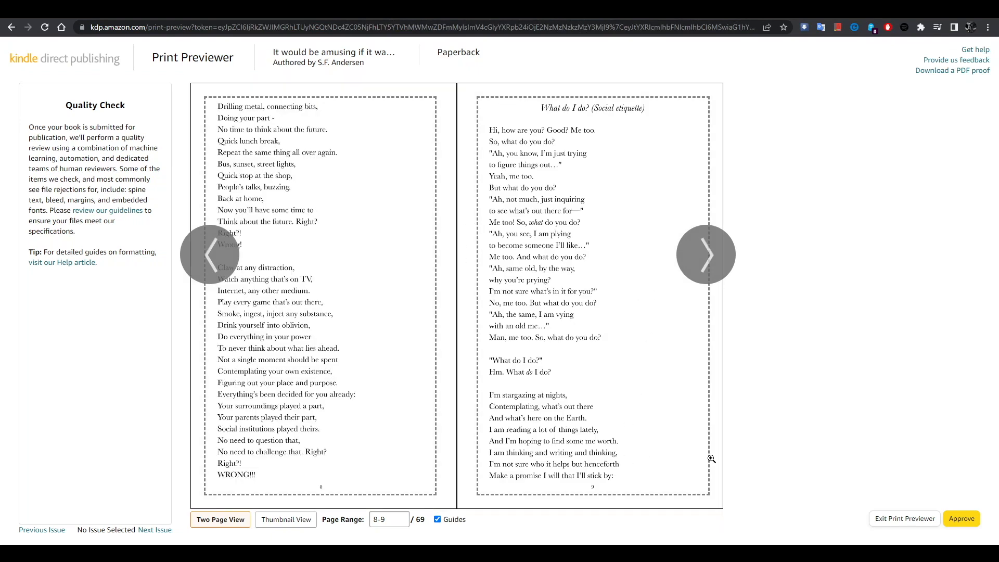
click(706, 266)
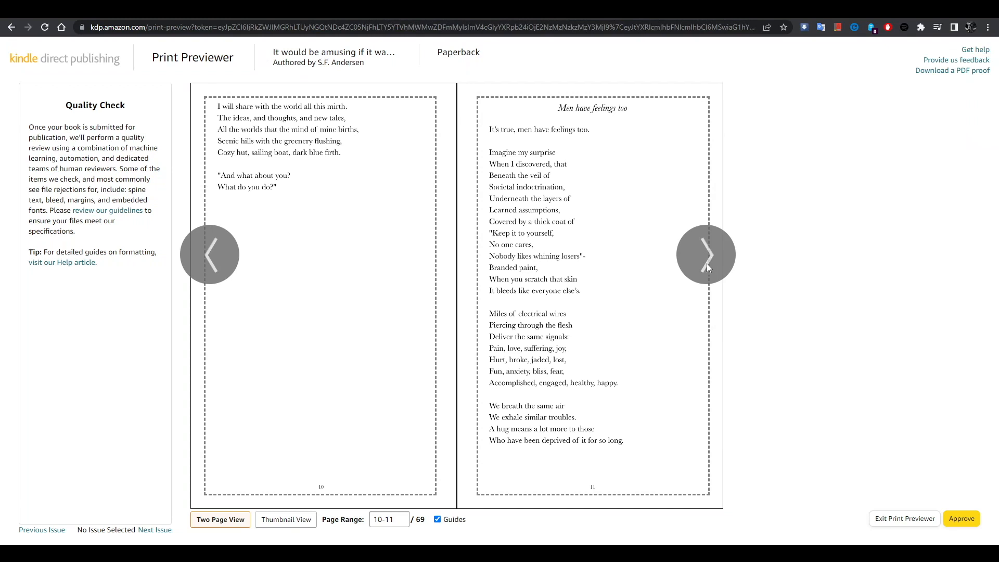
click(706, 271)
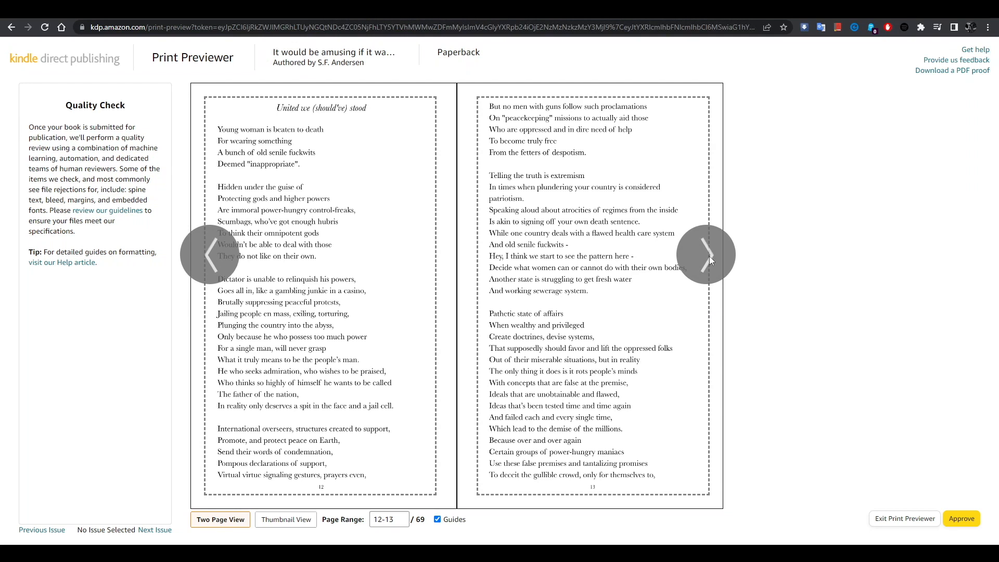
- Look over all the book's spreads in thumbnail view and exit the print previewer without approving
click(286, 519)
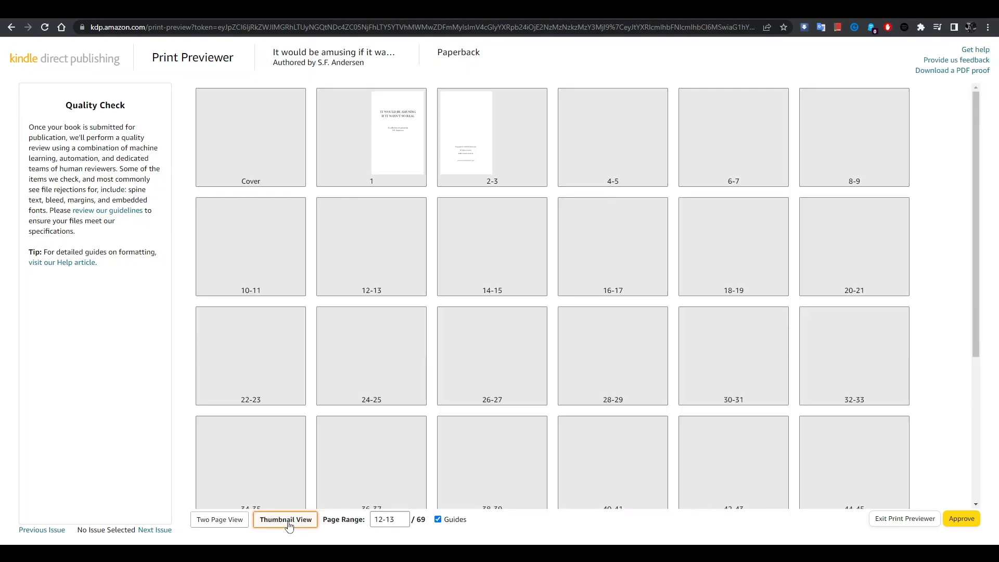
scroll(653, 312, down, 4)
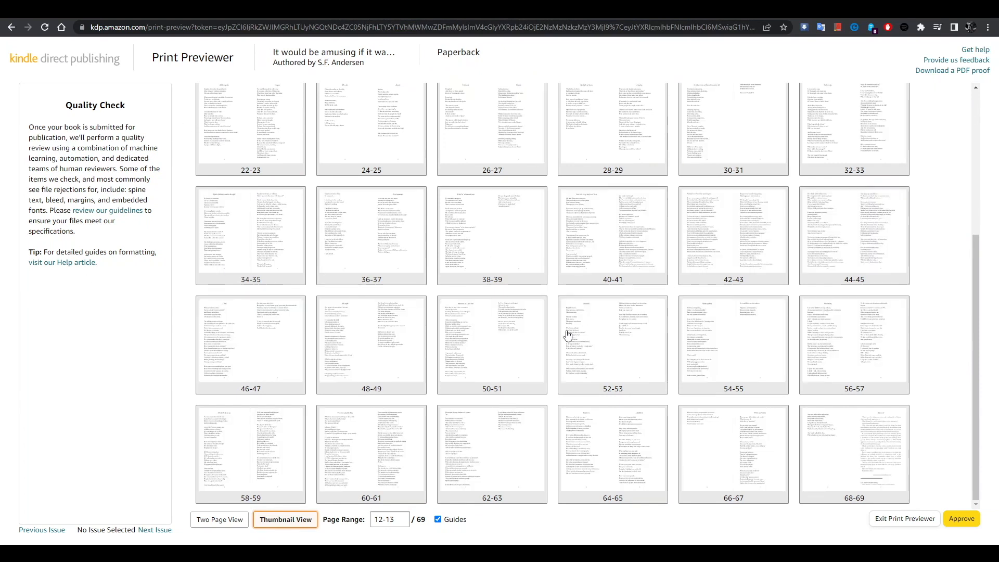
scroll(564, 332, up, 4)
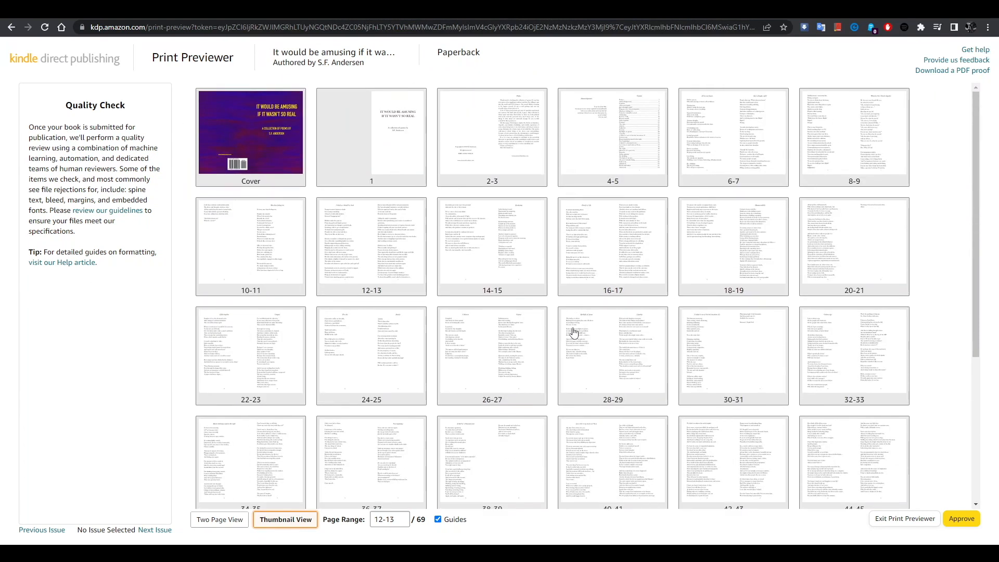
scroll(595, 341, down, 4)
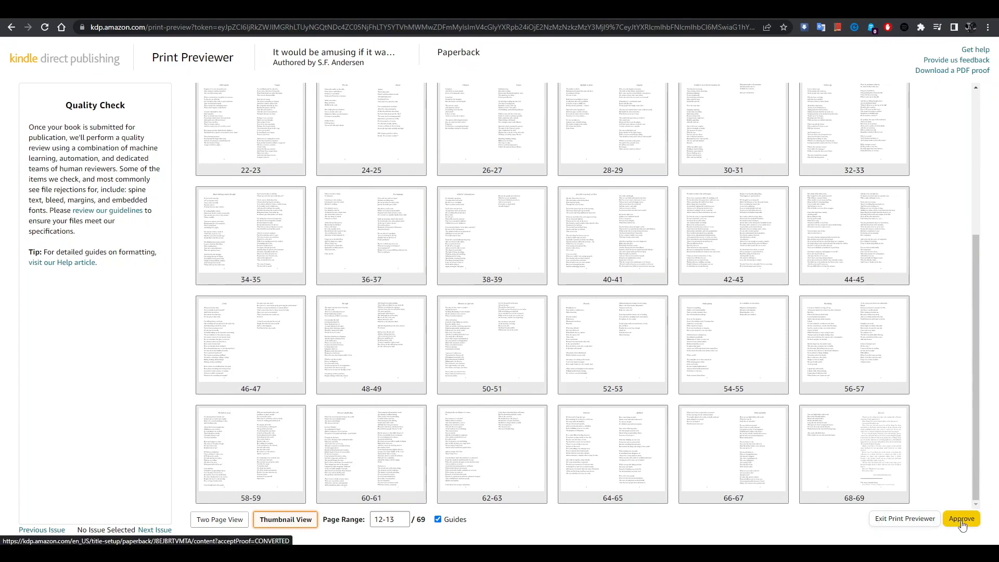
click(885, 525)
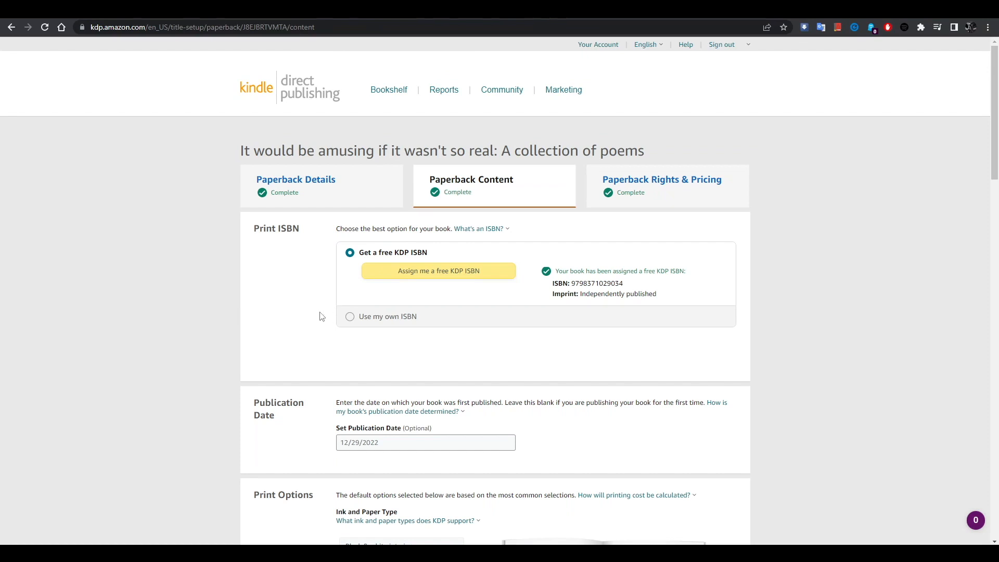
- Reopen the print previewer to inspect the ISBN on the copyright page at pages 2-3, and exit it again
scroll(303, 364, down, 9)
scroll(303, 368, down, 7)
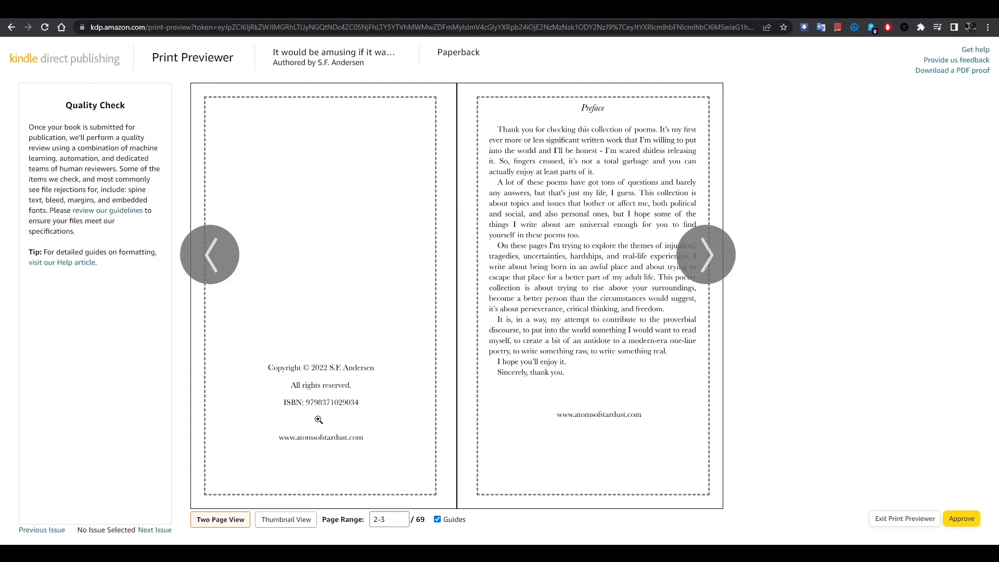
mouse_move(319, 397)
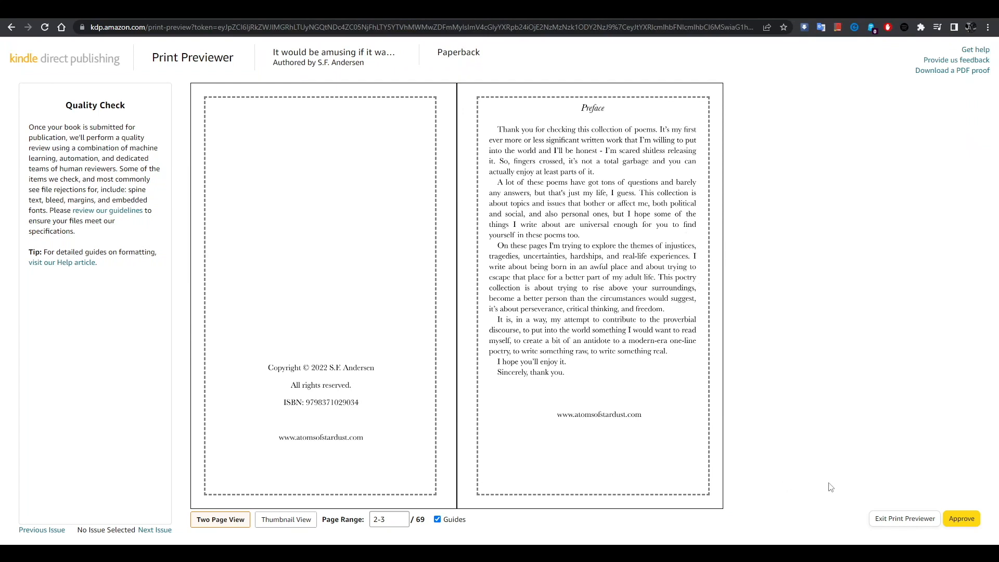
click(895, 518)
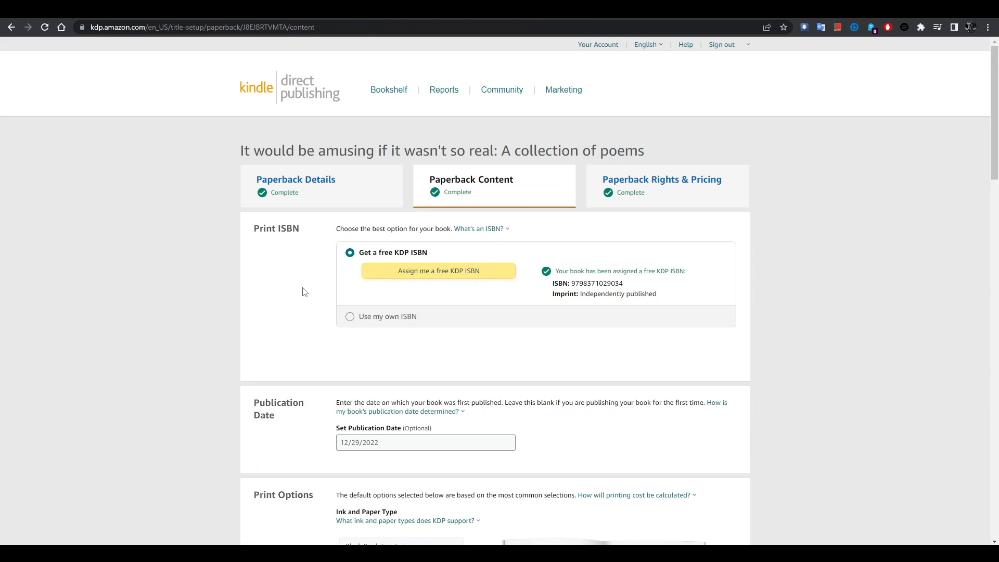
- Review the print specifications and per-marketplace printing costs in the Summary section of the paperback content
scroll(305, 291, down, 20)
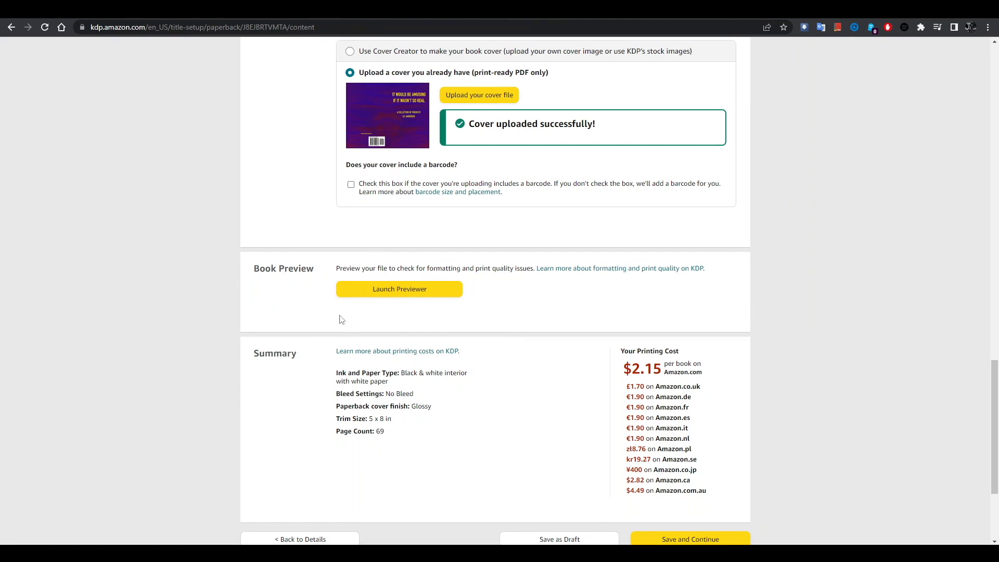
scroll(322, 298, down, 2)
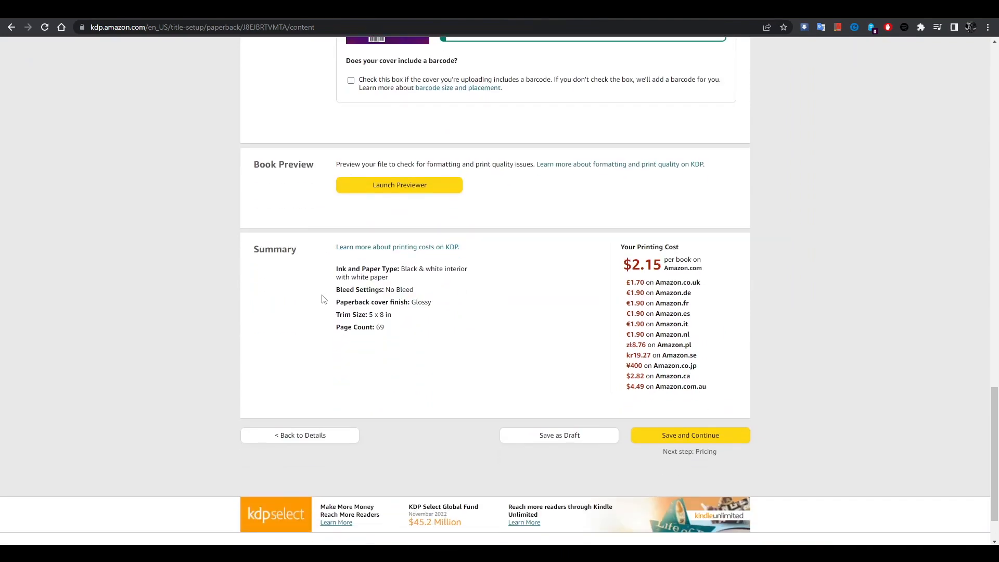
scroll(676, 353, up, 15)
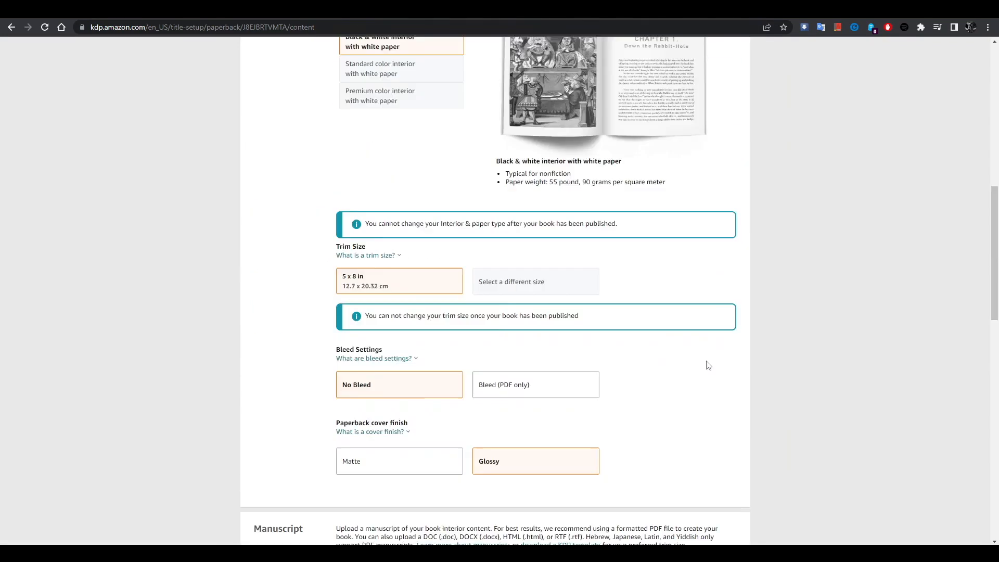
- Open the Paperback Rights & Pricing section and view the primary marketplace choices, keeping Amazon.com
scroll(708, 365, up, 10)
click(615, 188)
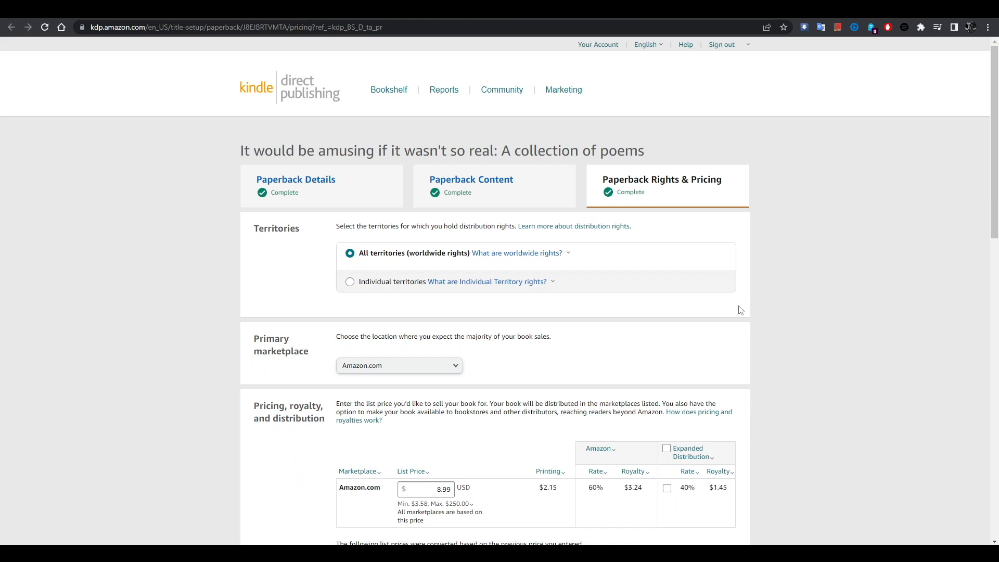
click(417, 366)
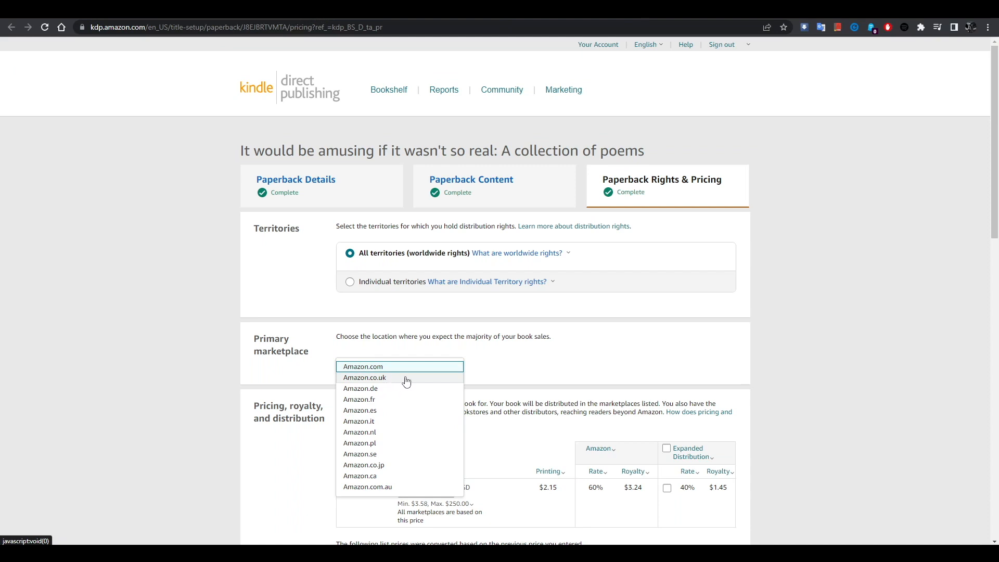
click(591, 377)
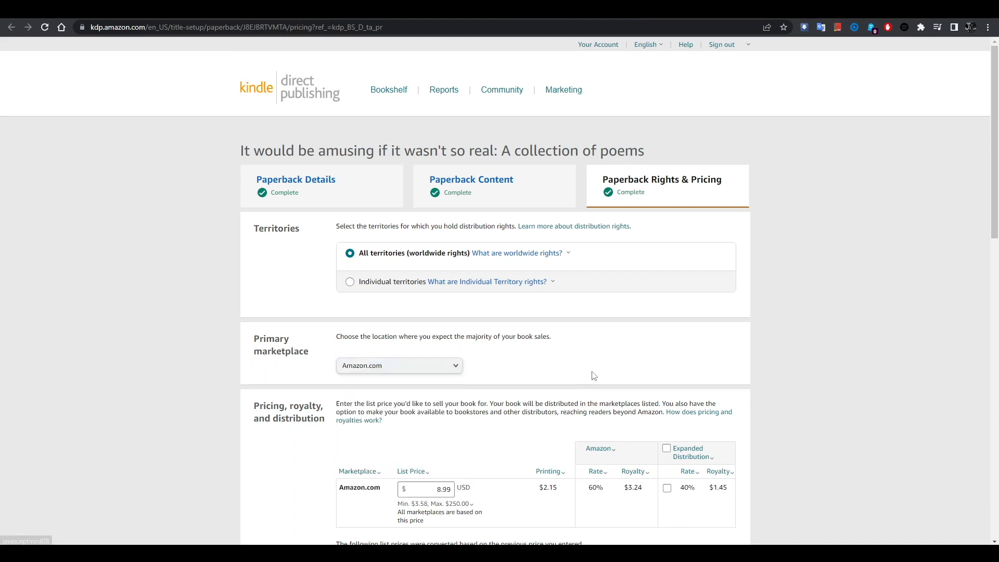
- Read the explanations of the Amazon and Expanded Distribution columns in the pricing and royalty table
scroll(801, 329, down, 3)
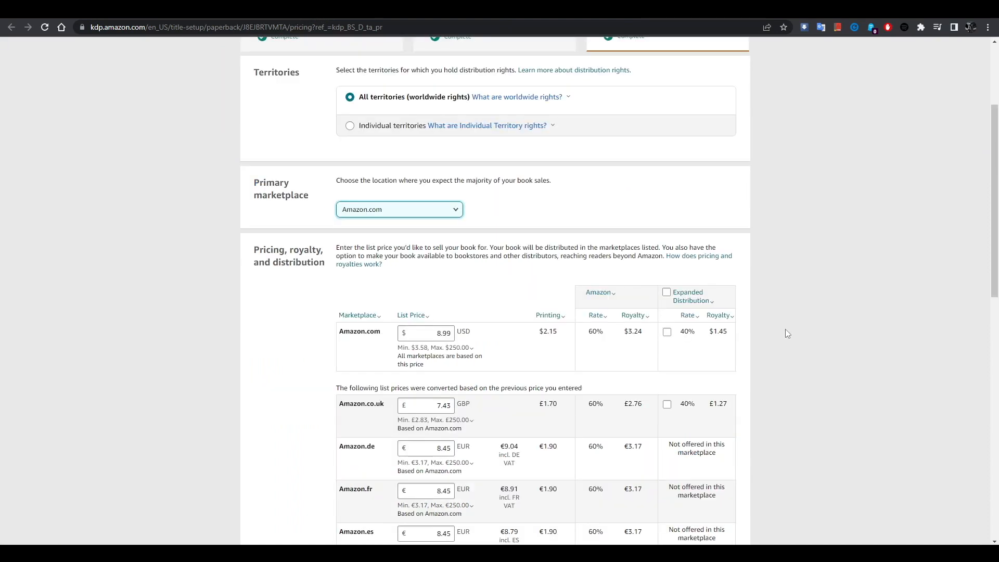
click(686, 298)
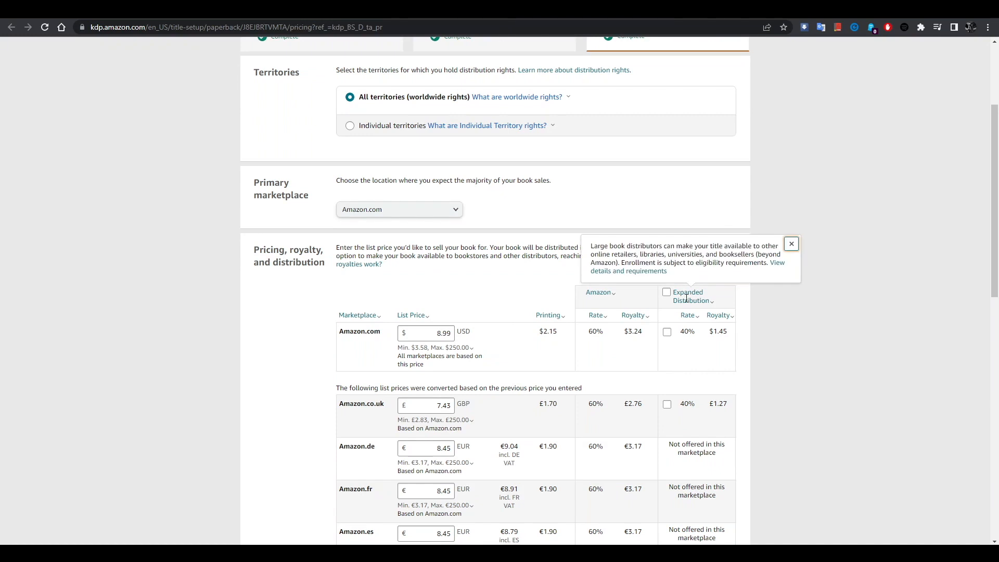
click(593, 293)
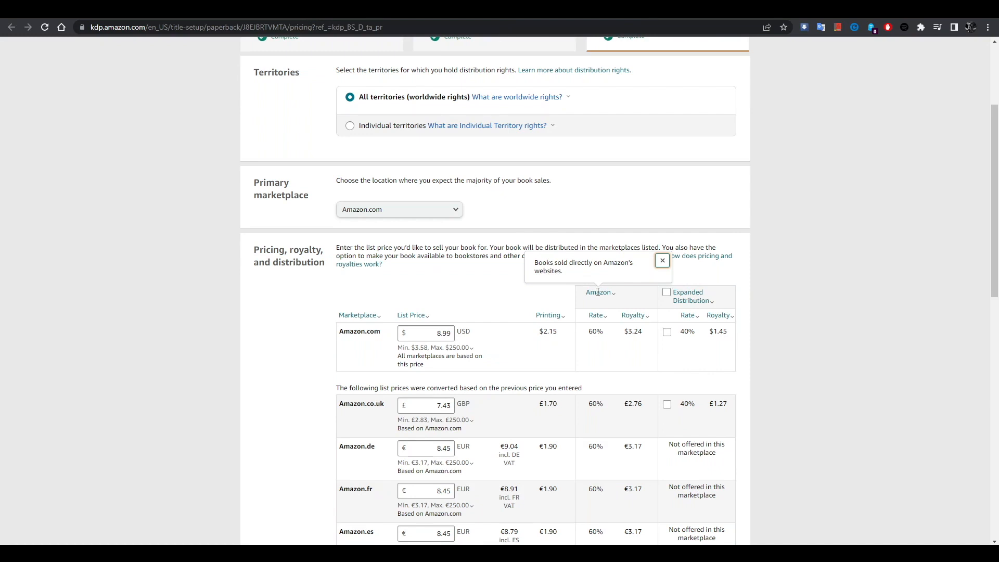
click(698, 294)
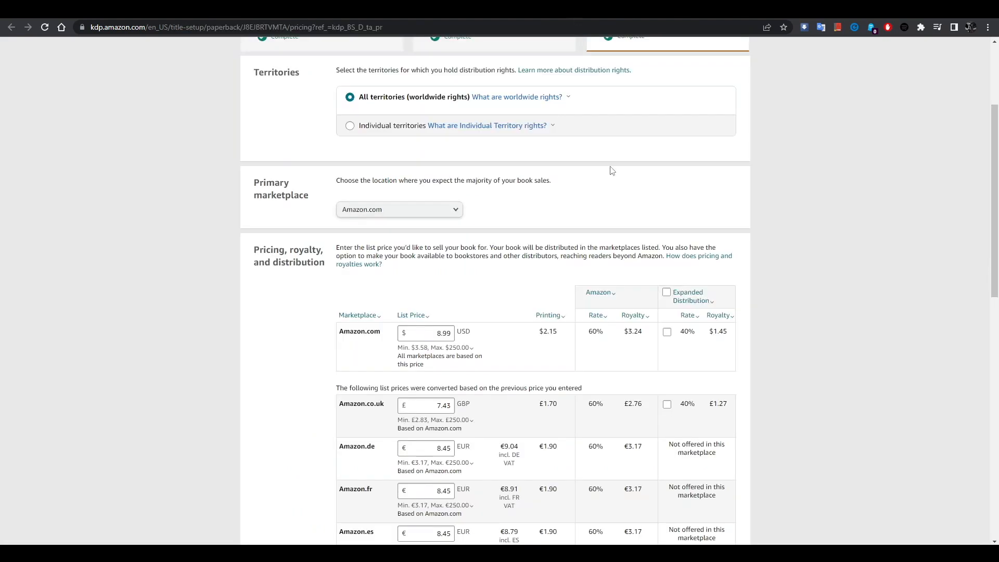
click(694, 293)
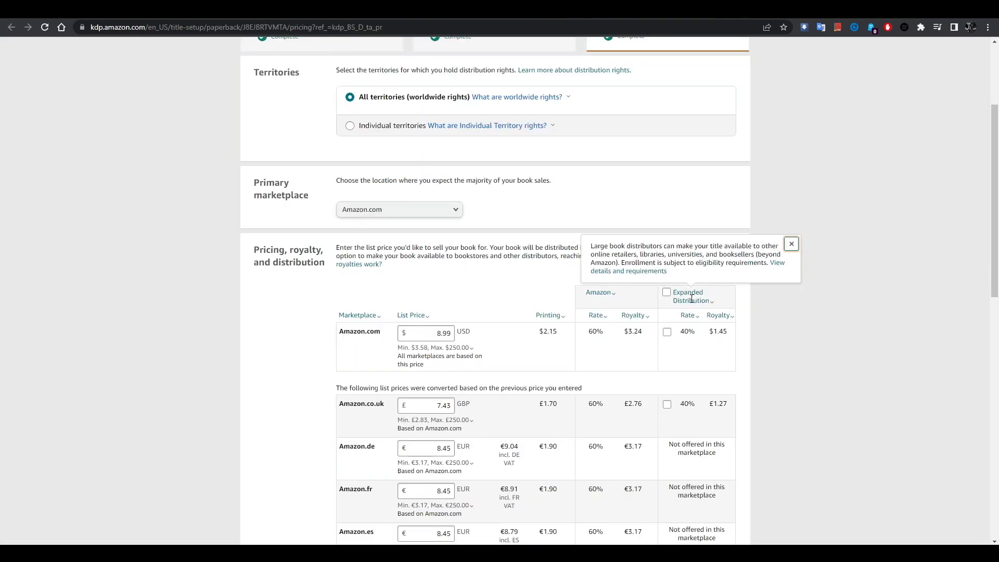
- Open the Expanded Distribution details and read the eligibility requirements and trim size chart
click(636, 271)
scroll(509, 354, down, 8)
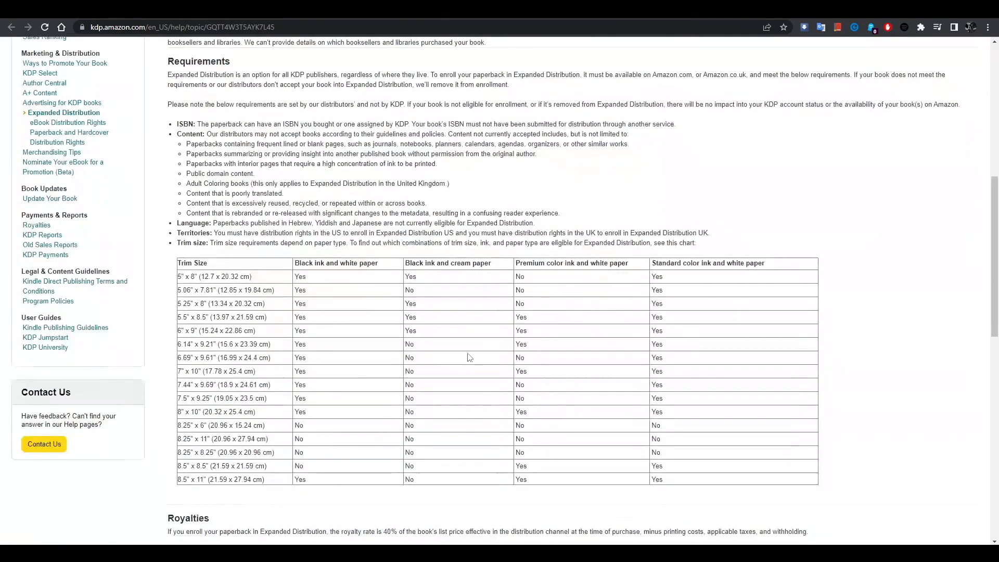
scroll(556, 303, up, 10)
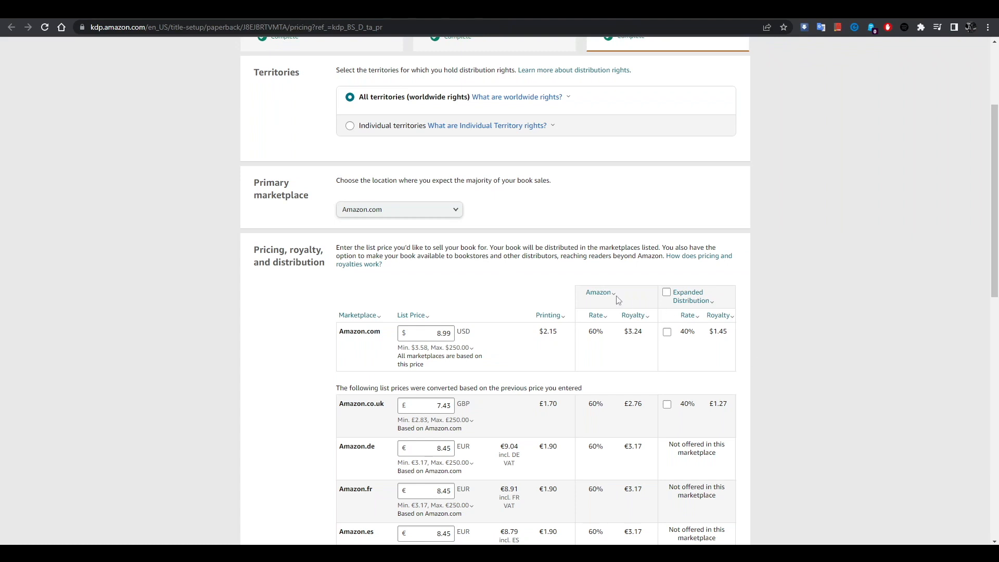
- Review the list prices, minimum list price explanation, printing costs and royalties for each marketplace in the pricing table
scroll(746, 359, down, 12)
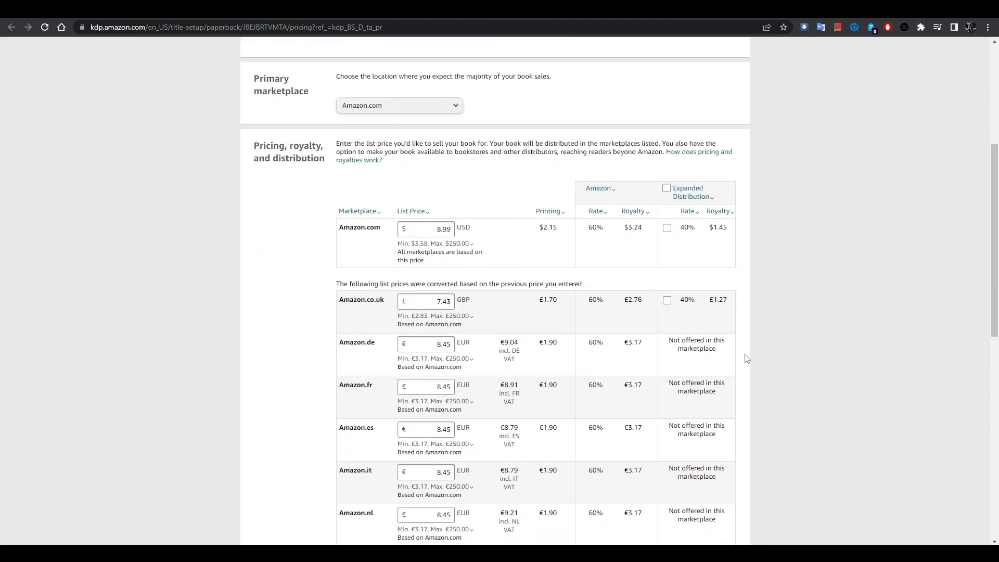
scroll(746, 358, up, 8)
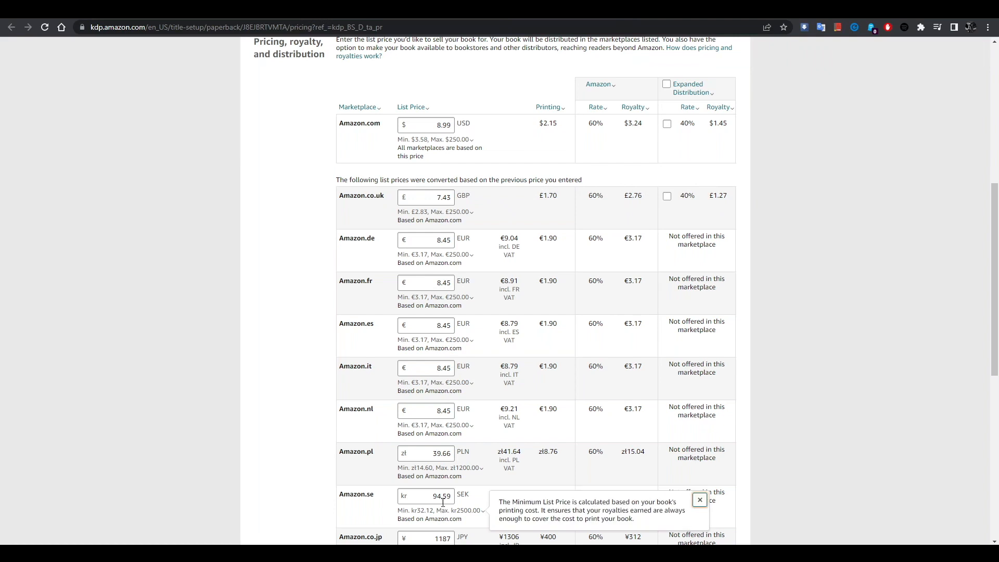
scroll(455, 385, down, 2)
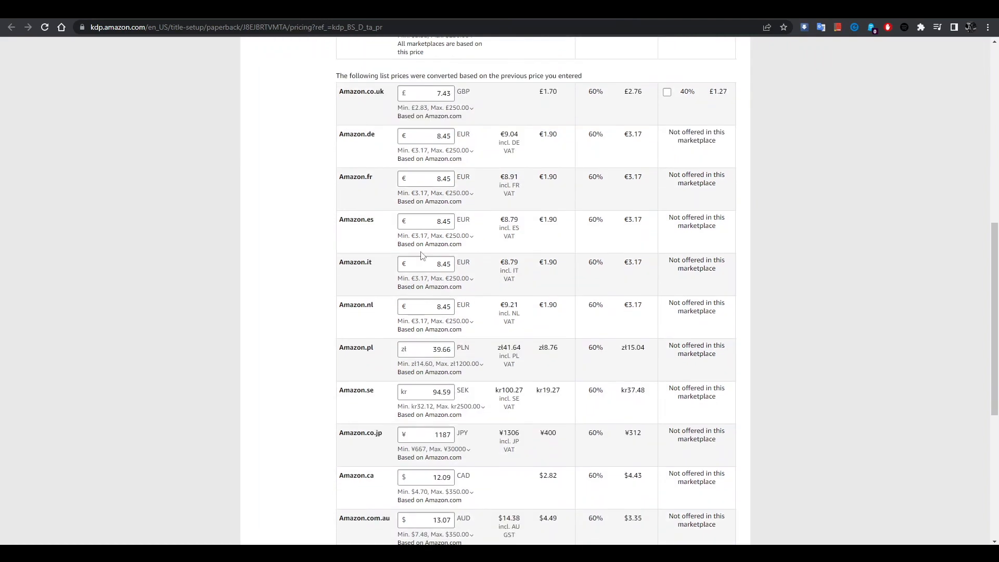
scroll(428, 387, down, 5)
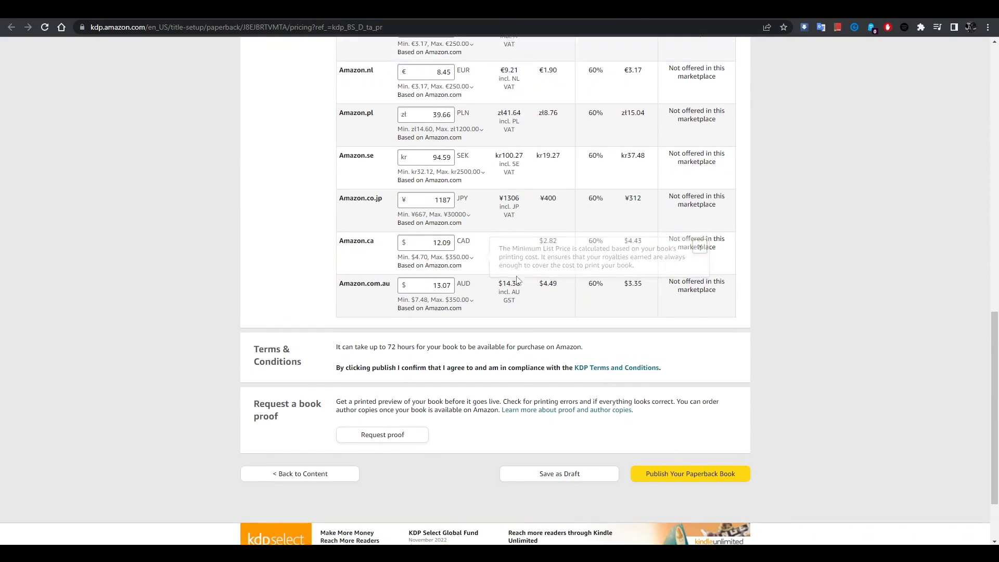
scroll(456, 170, up, 8)
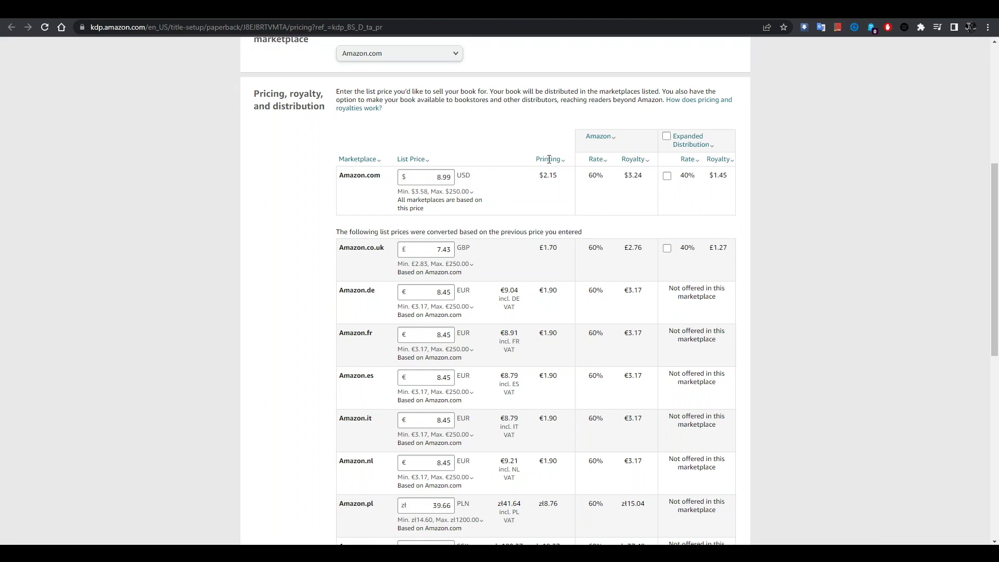
- Open the help on how pricing and royalties work and its resource on changing book price and royalty plans
mouse_move(549, 159)
click(728, 99)
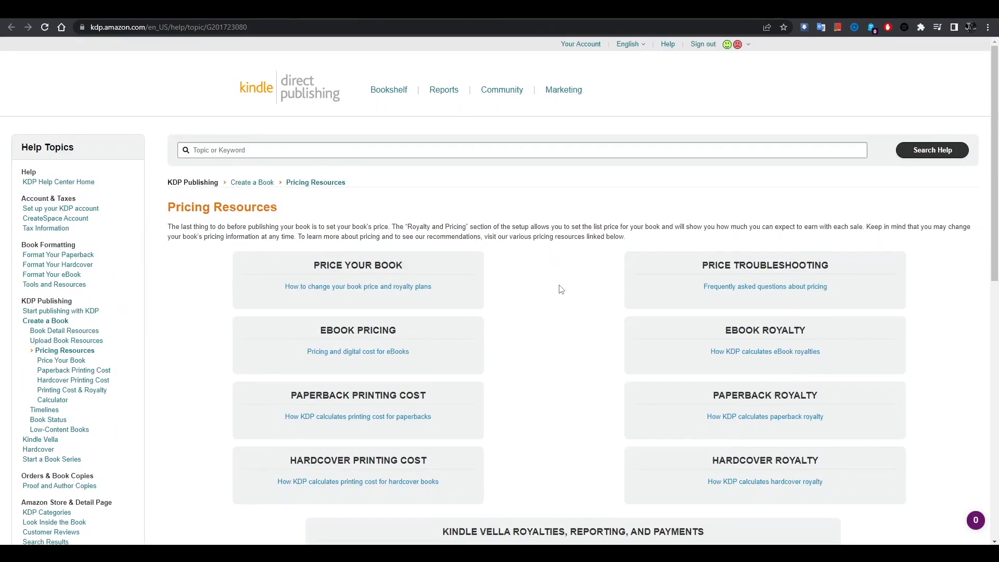
click(403, 286)
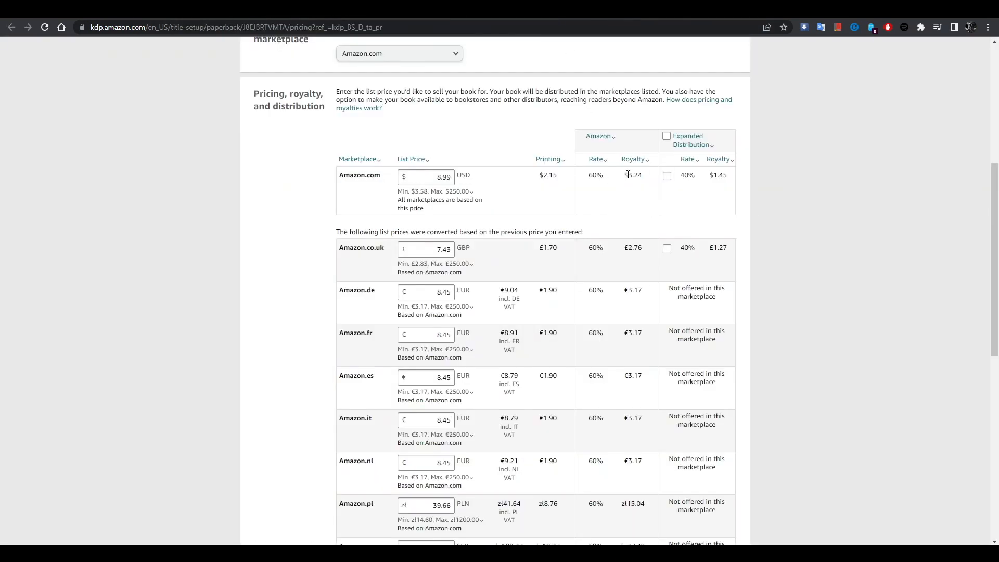
- Review the marketplace prices, terms and book proof section, and open the help on proof and author copies
scroll(748, 235, down, 9)
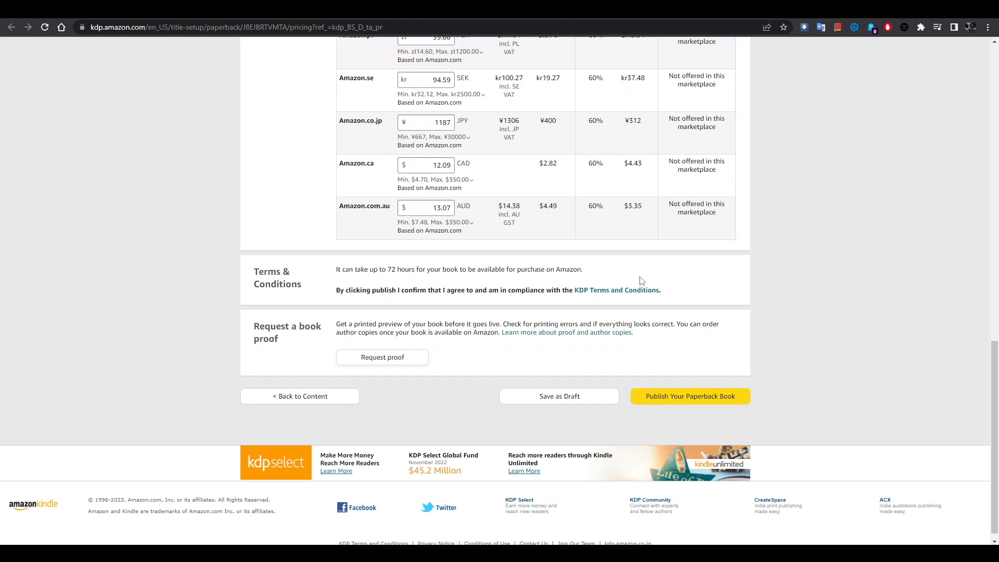
scroll(406, 351, up, 4)
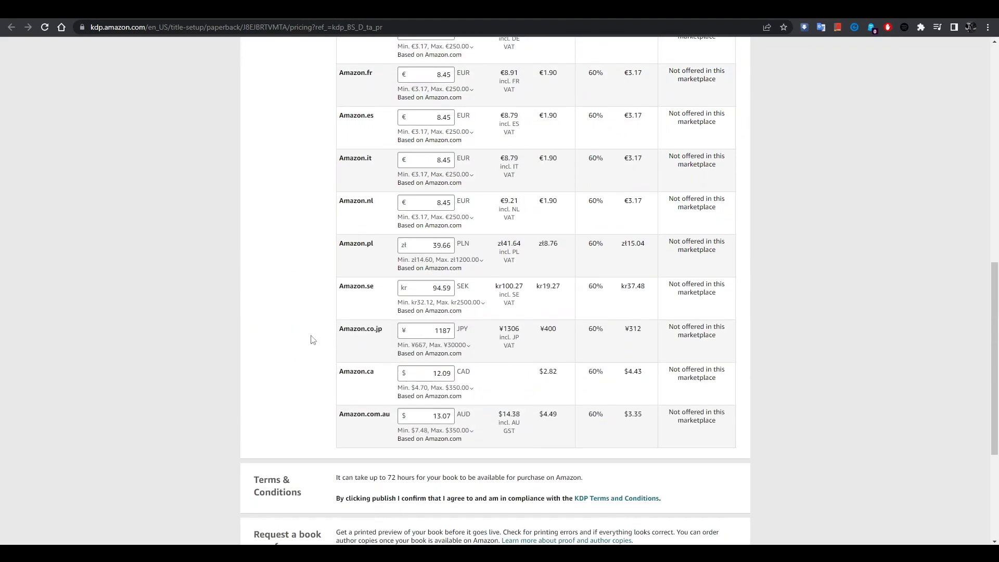
scroll(316, 340, up, 1)
scroll(316, 342, up, 1)
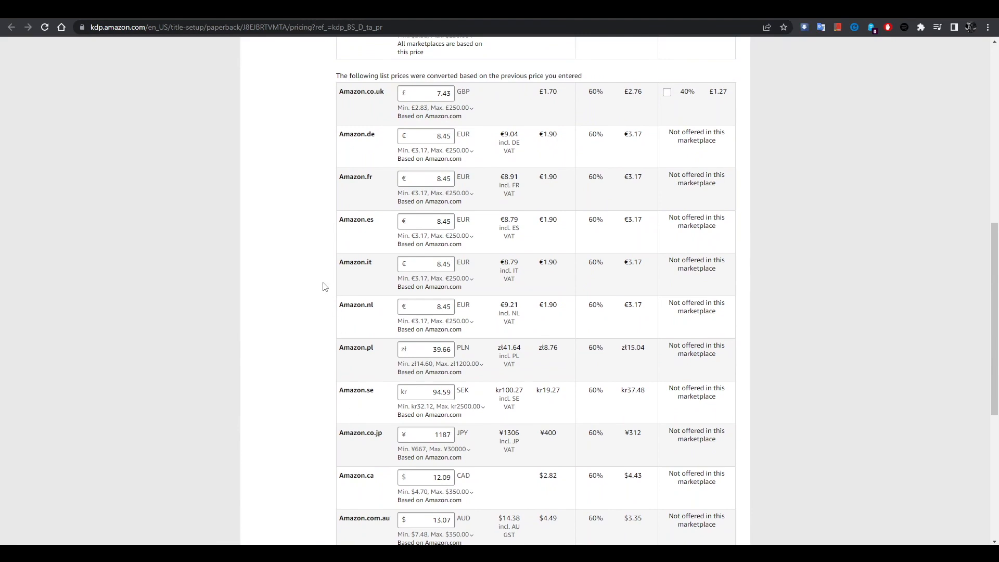
scroll(266, 307, up, 2)
scroll(260, 314, down, 12)
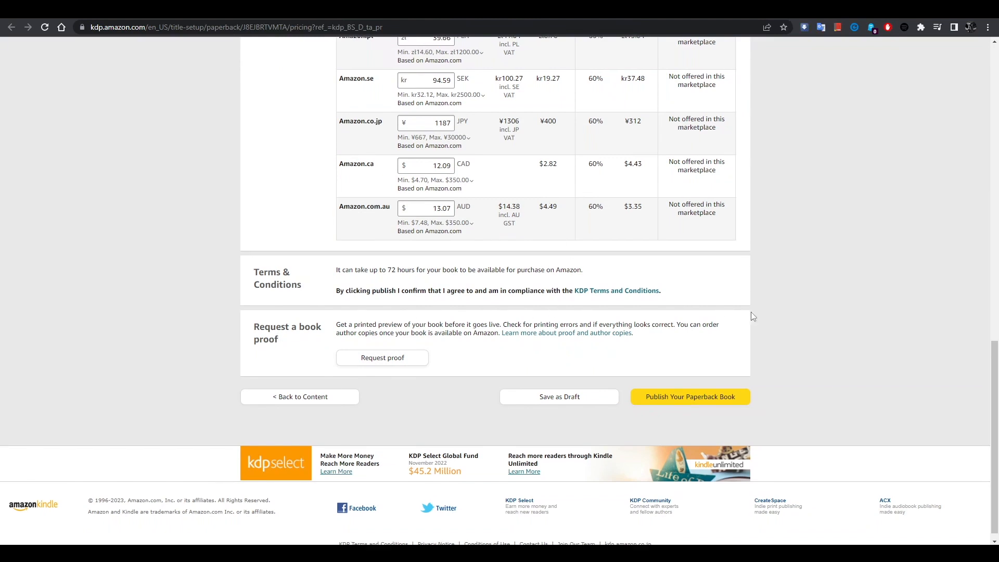
scroll(749, 313, up, 10)
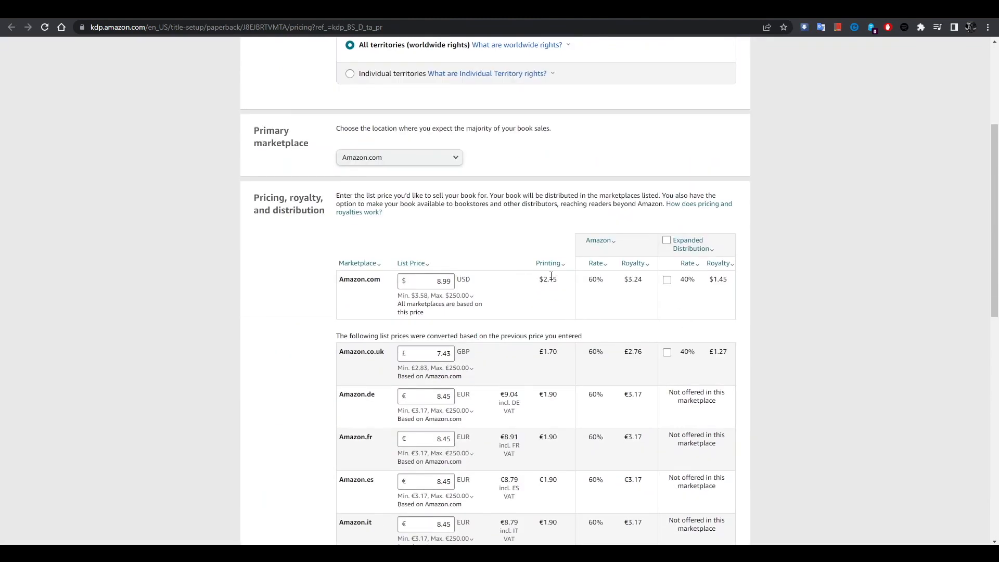
scroll(751, 319, down, 10)
scroll(756, 326, down, 1)
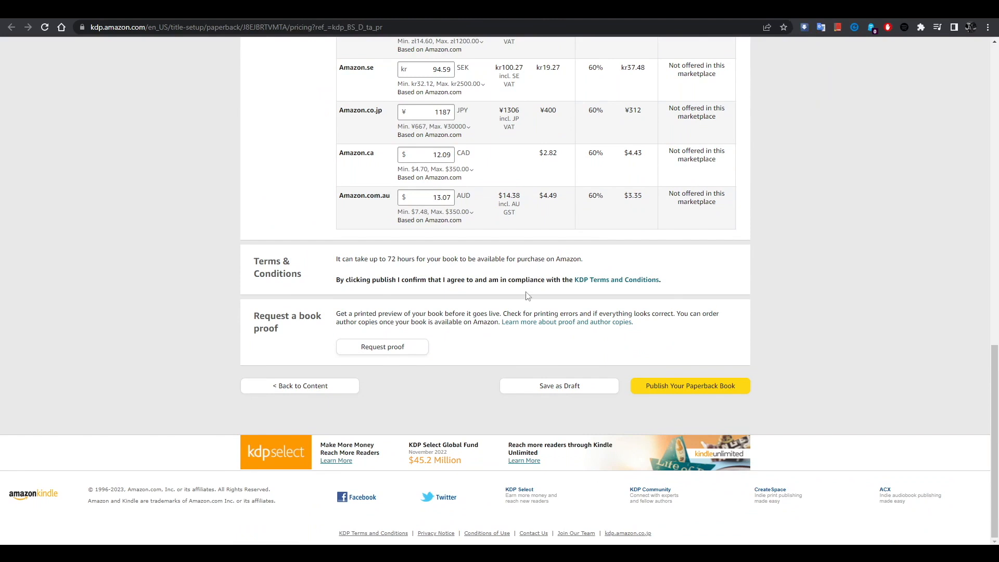
click(523, 323)
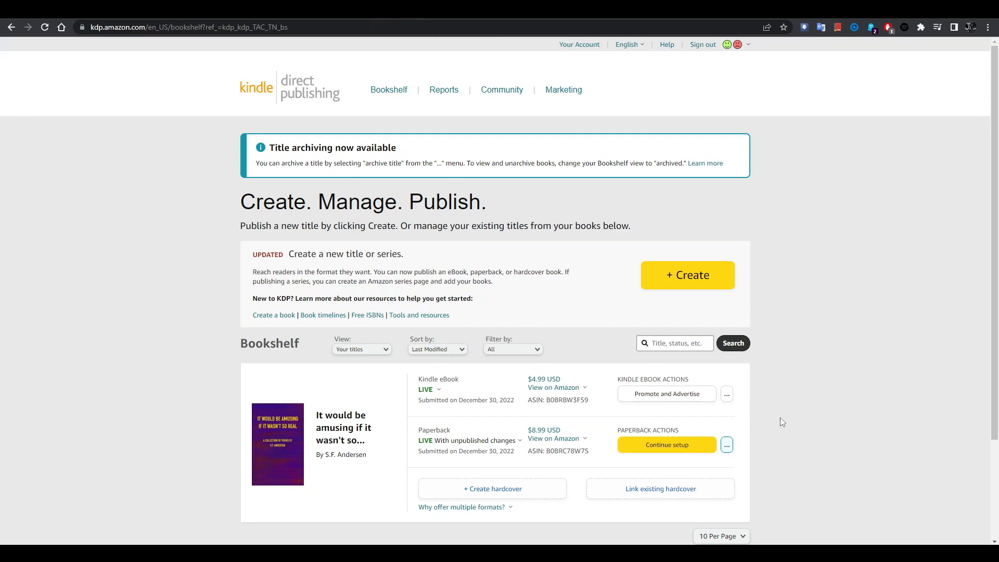
- Open the paperback's Order author copies page and examine its marketplace field and the statement about paying only the printing cost
click(727, 447)
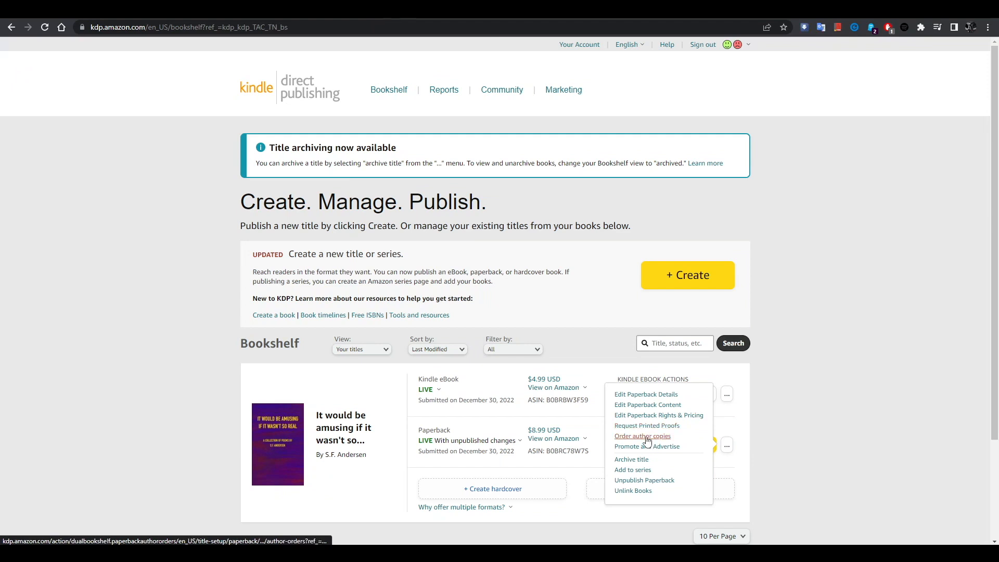
click(793, 10)
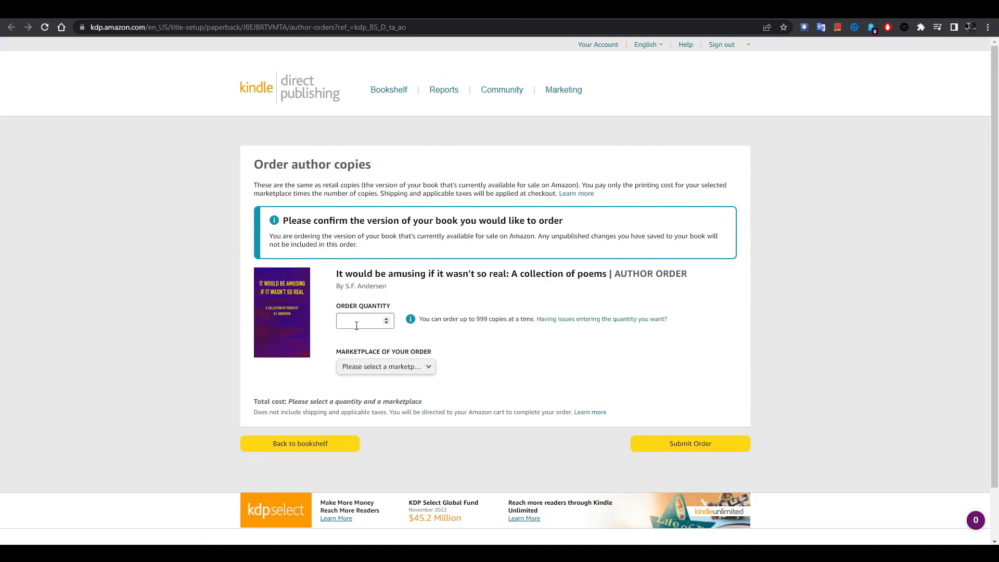
click(396, 368)
click(506, 393)
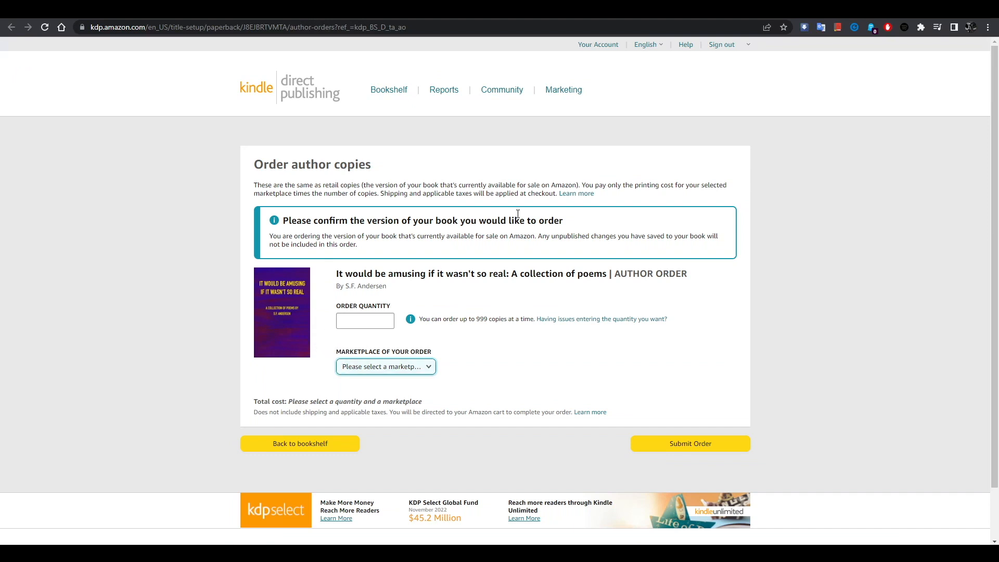
drag(581, 184, 730, 188)
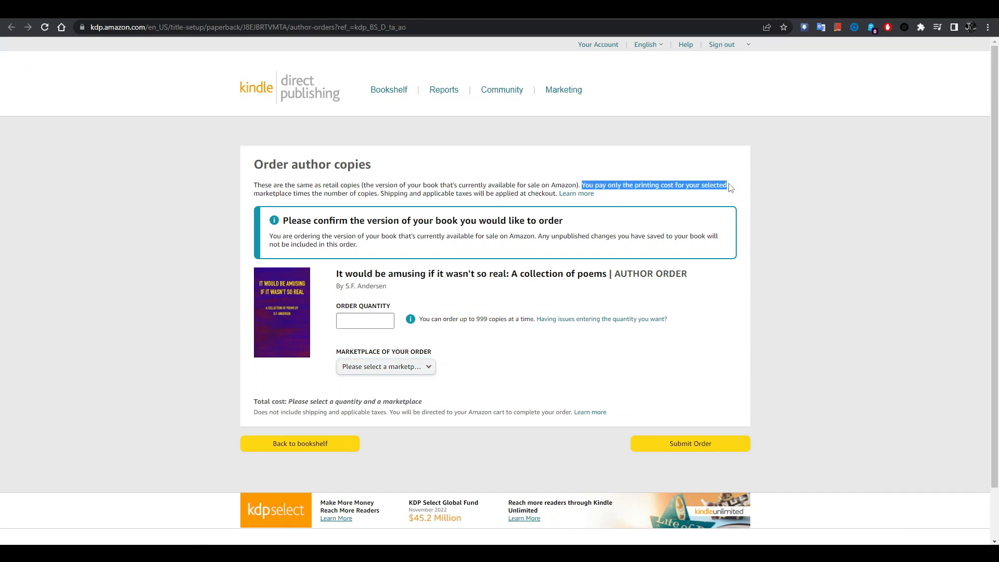
click(662, 201)
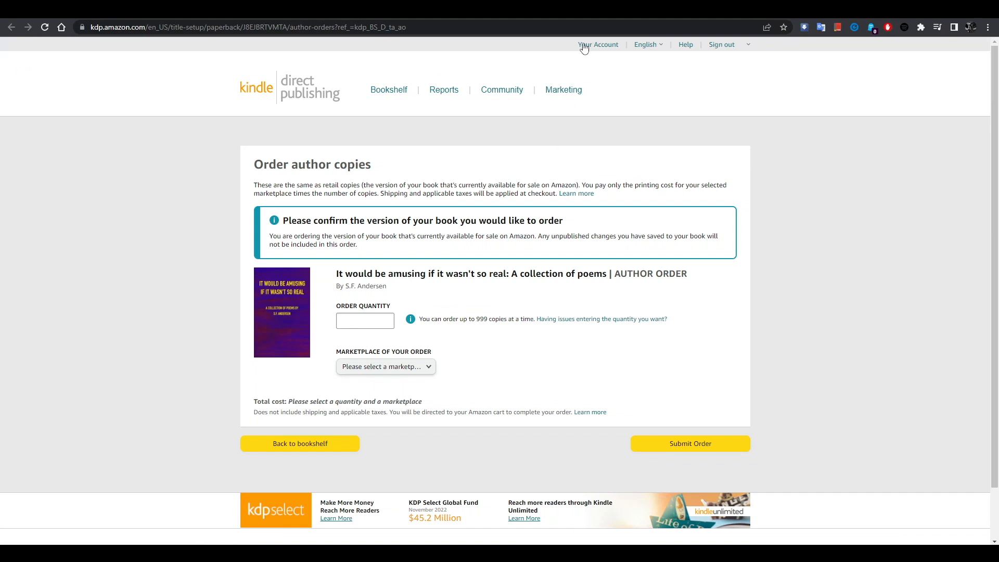
- Review the book's Promote your book on Amazon page, covering KDP Select, price promotions, ad campaigns, A+ Content and the Global Fund
click(590, 10)
click(500, 10)
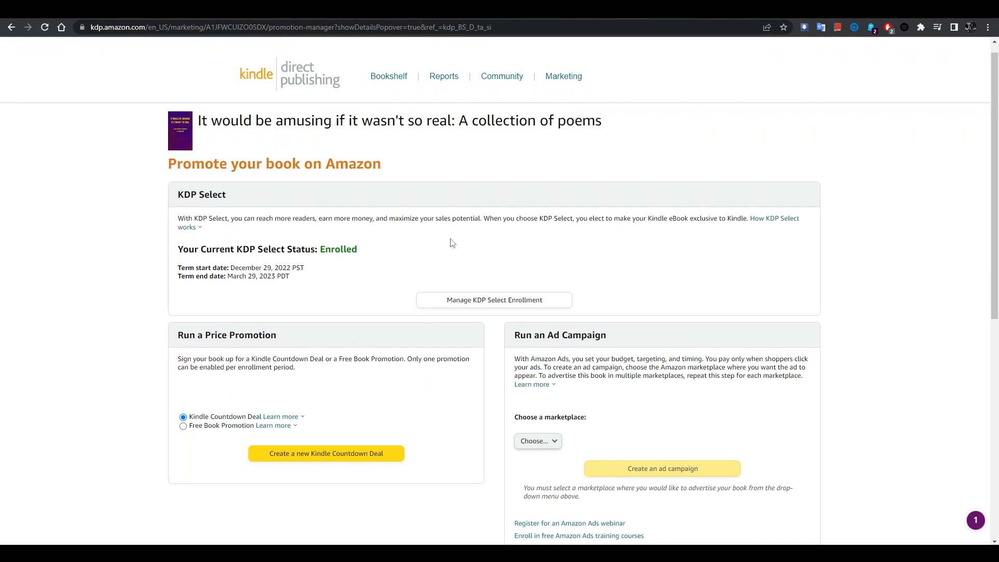
scroll(827, 285, down, 3)
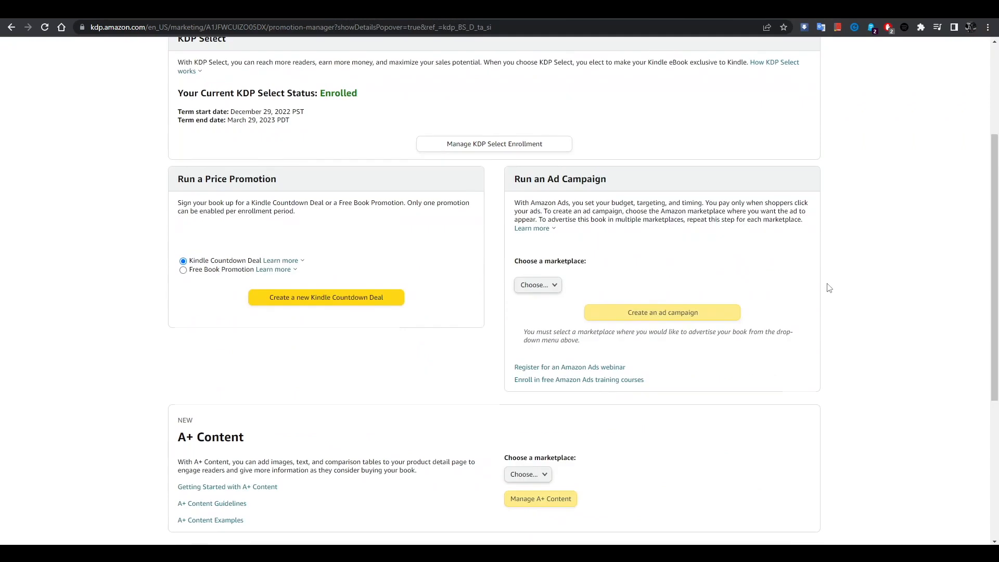
scroll(210, 380, up, 3)
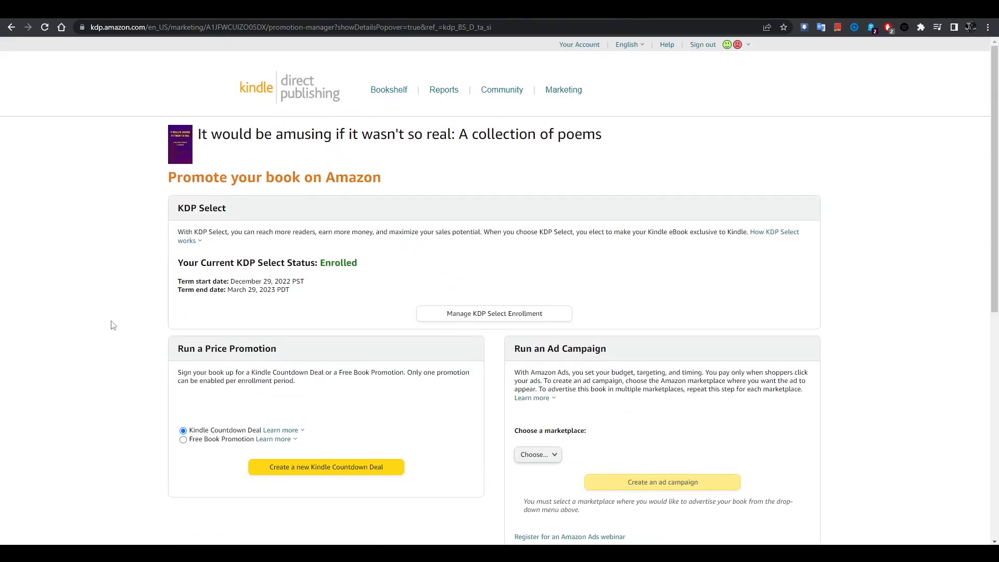
click(752, 235)
scroll(842, 310, down, 5)
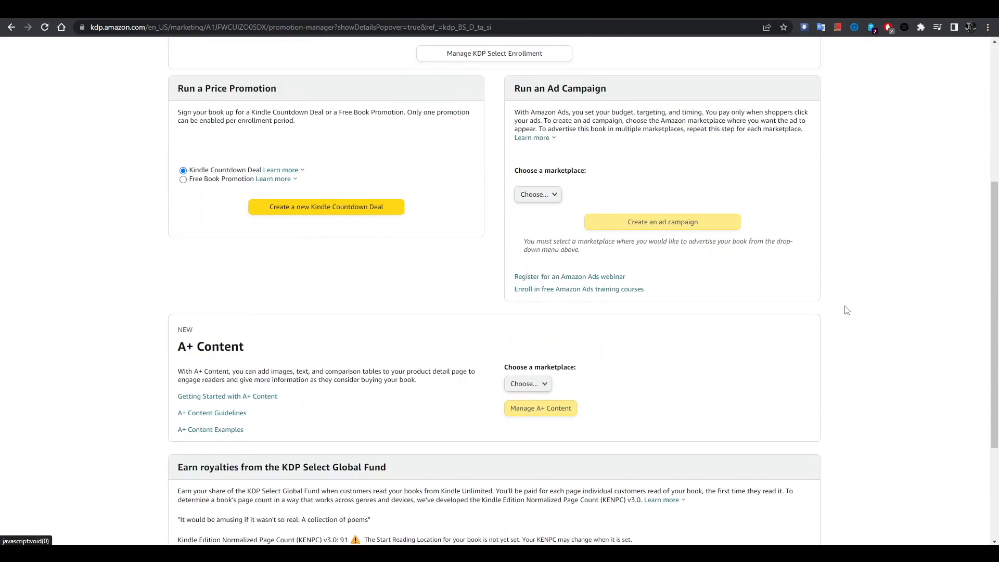
scroll(846, 310, down, 3)
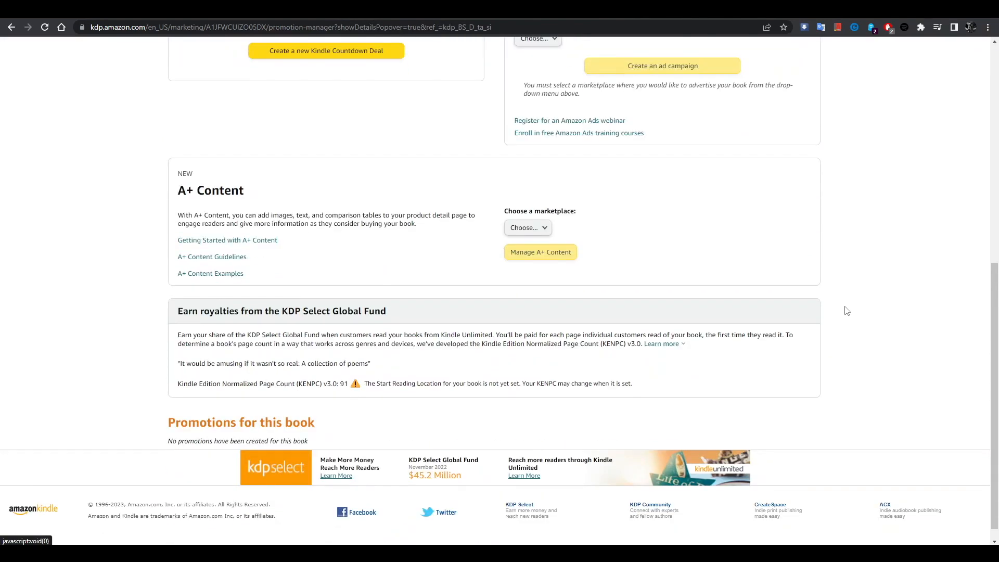
scroll(846, 311, up, 8)
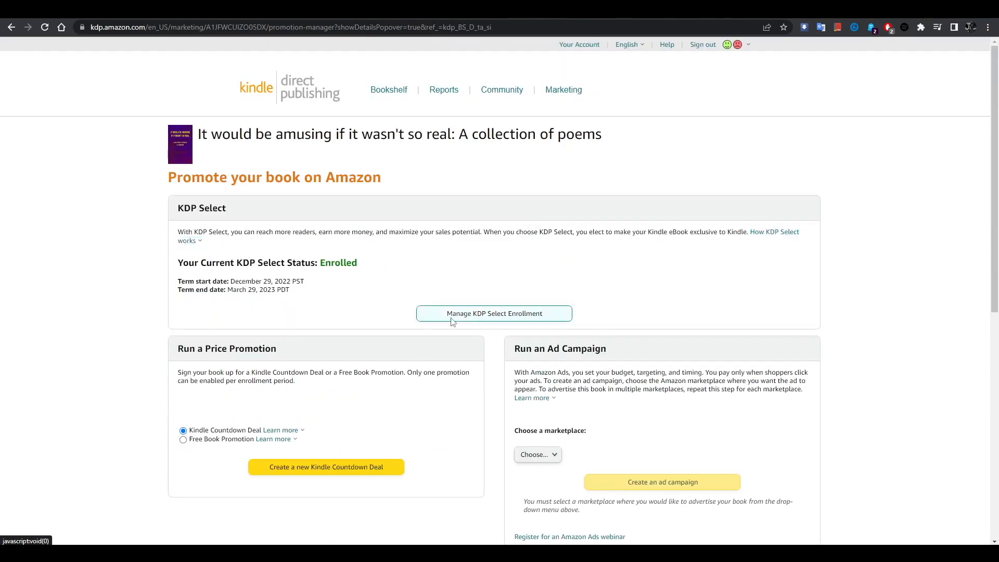
- View the KDP Select enrollment management for the eBook, close it and return to the Bookshelf
click(450, 320)
click(619, 206)
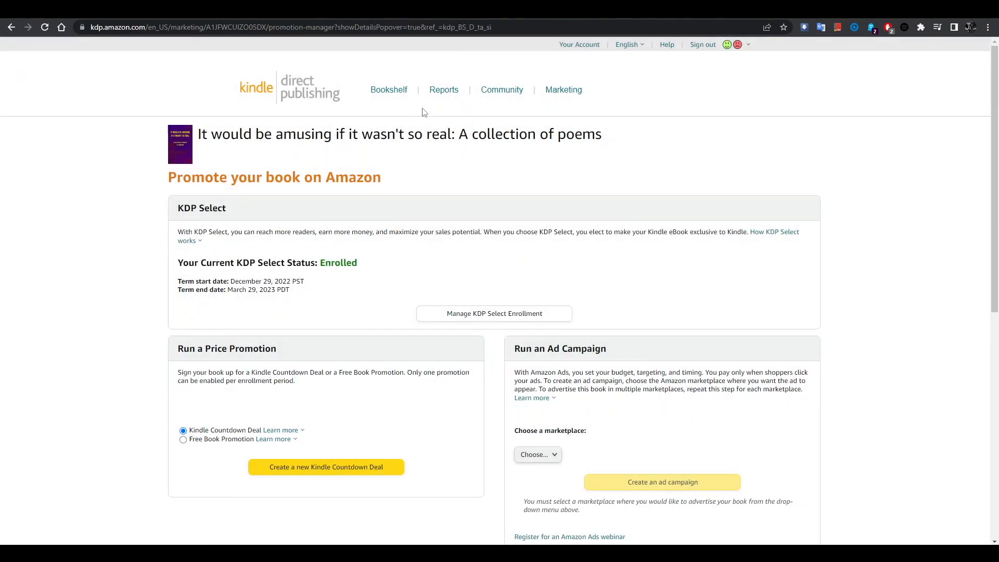
key(alt+Left)
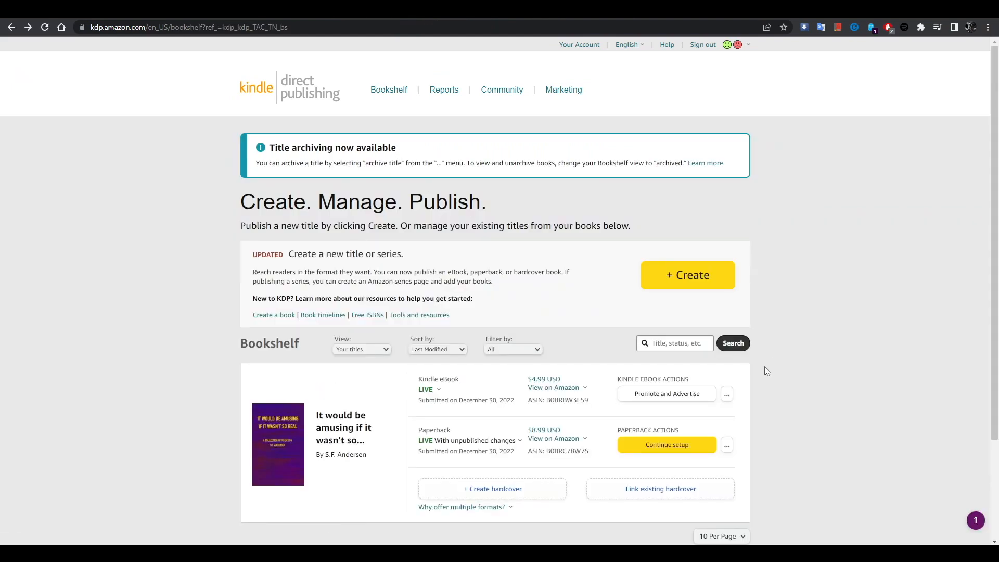
- View the available actions for the Kindle eBook and the paperback on the Bookshelf
click(726, 395)
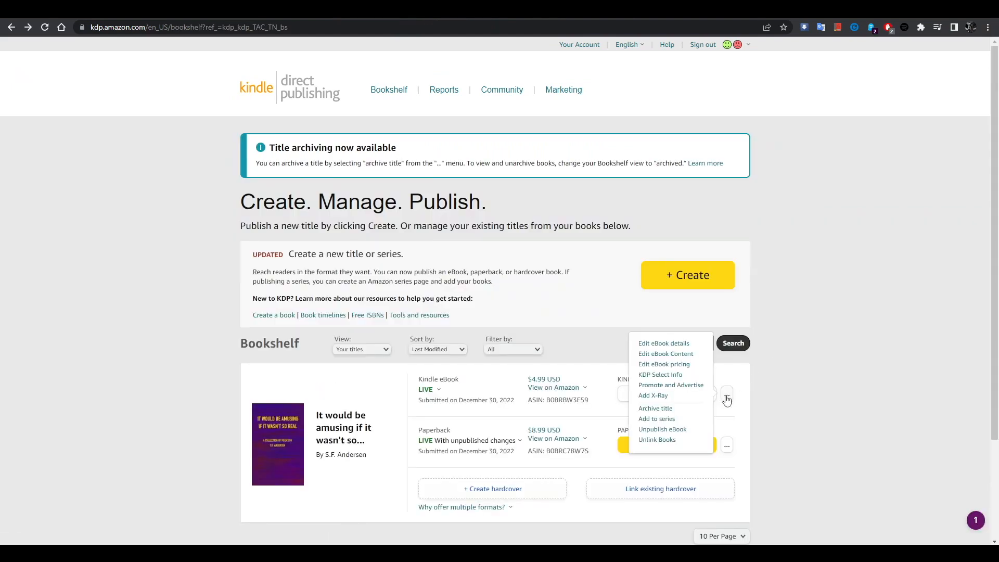
click(727, 446)
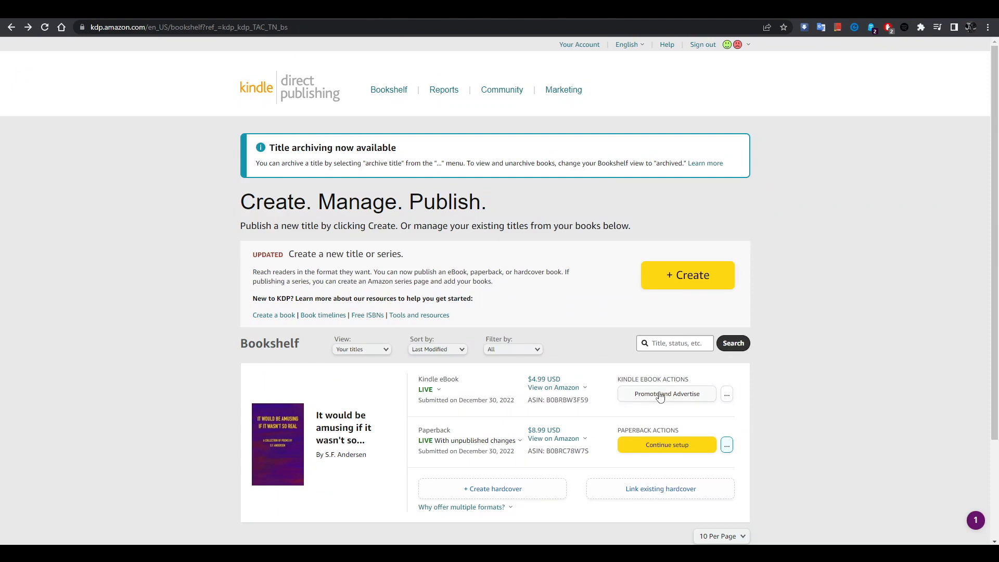
click(727, 446)
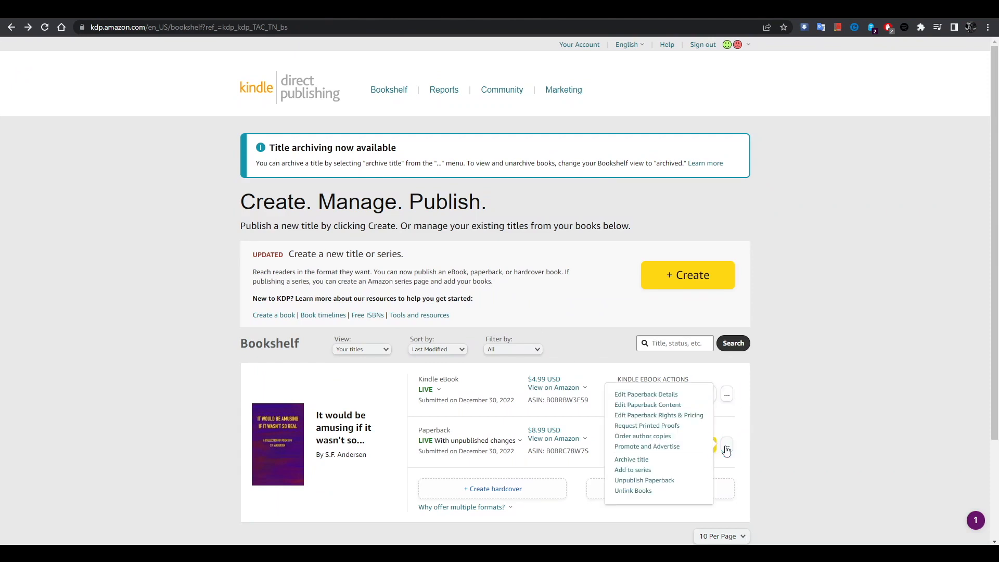
- Open the paperback's content for editing and review its ISBN, print options, manuscript and book cover sections
click(654, 406)
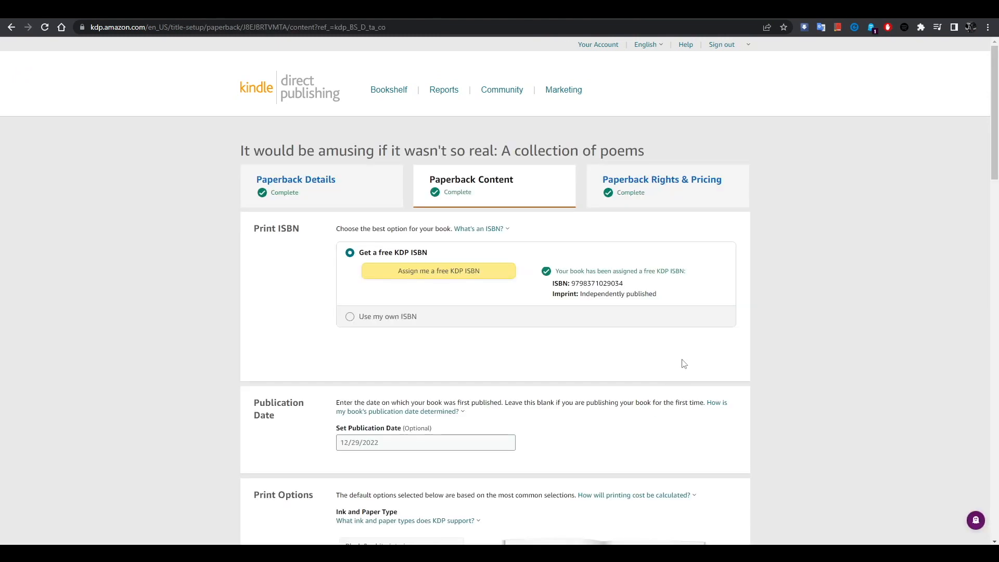
scroll(805, 351, down, 15)
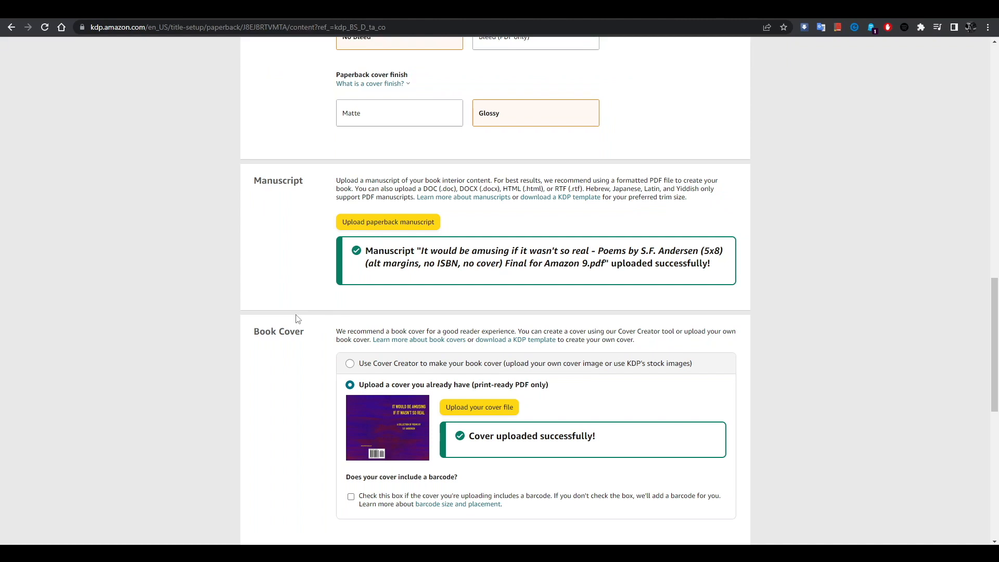
scroll(296, 321, up, 15)
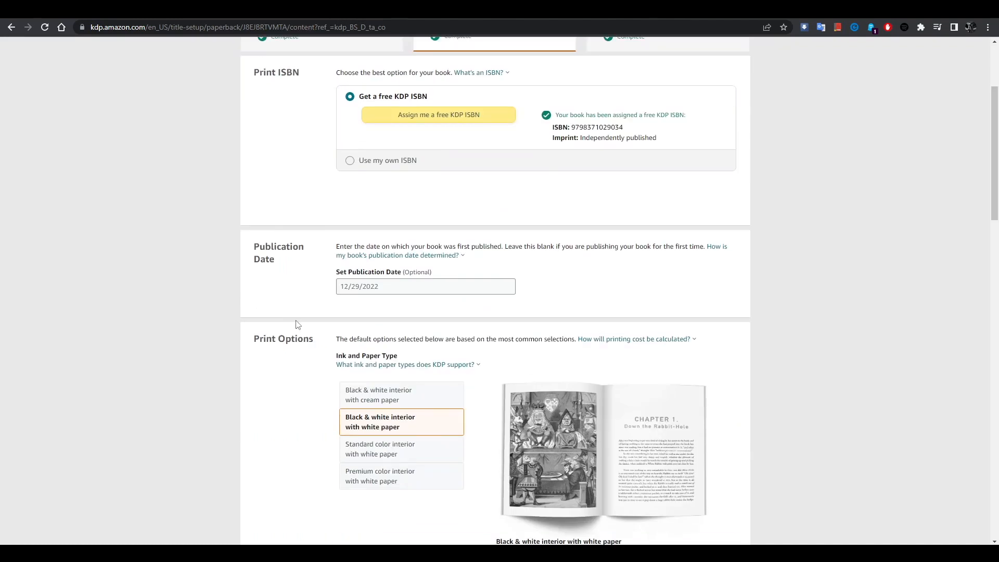
- Open the Paperback Details and review the language, title, series, edition number, author, contributors, description, publishing rights and keywords
click(341, 191)
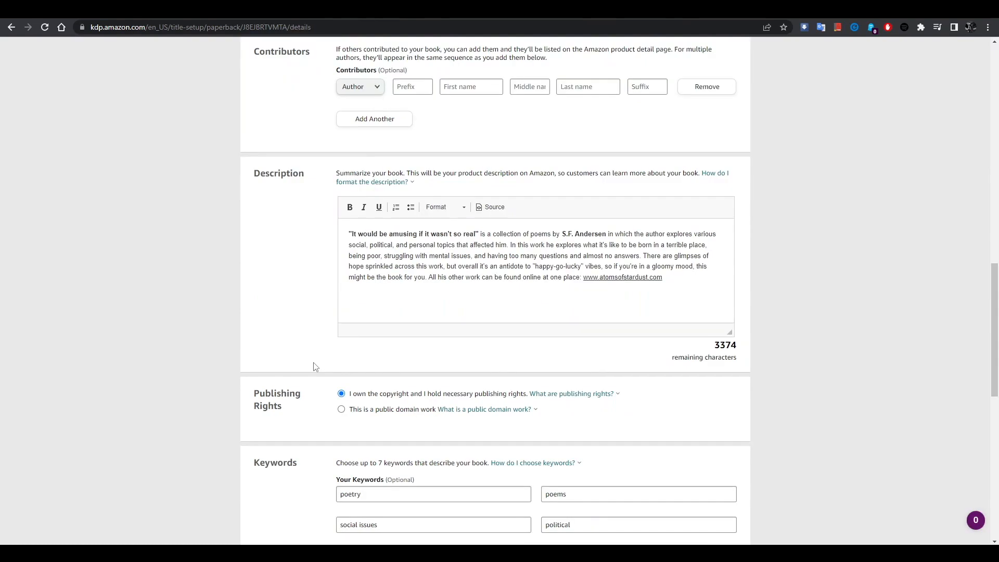
scroll(316, 365, down, 10)
scroll(319, 364, up, 19)
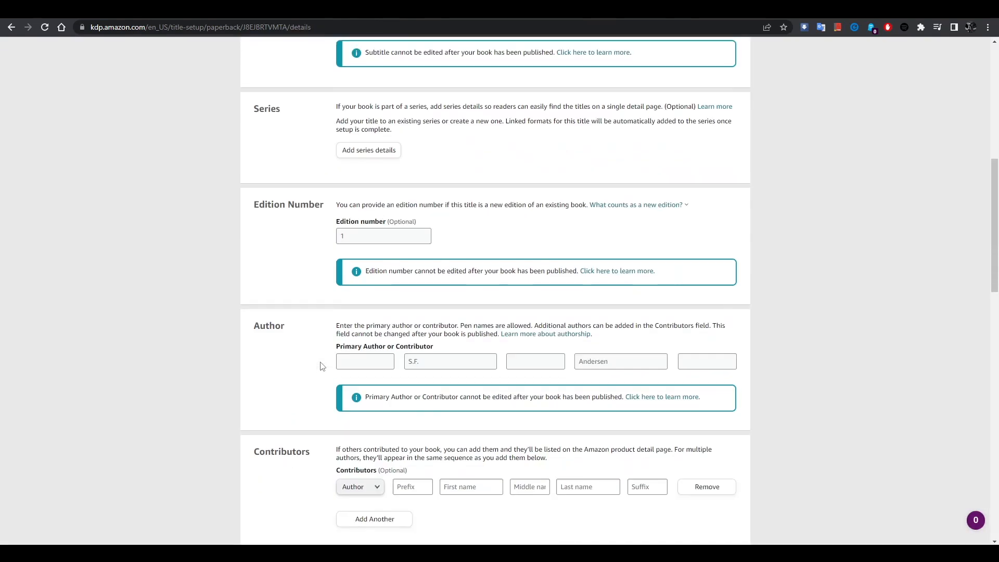
scroll(321, 365, up, 8)
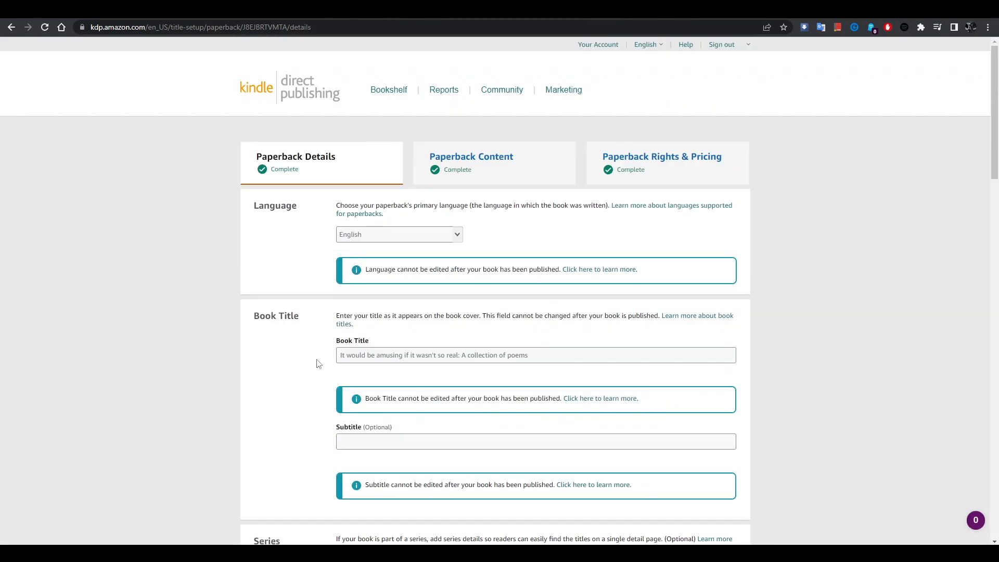
- Save the paperback details and go to the Paperback Content page
click(442, 165)
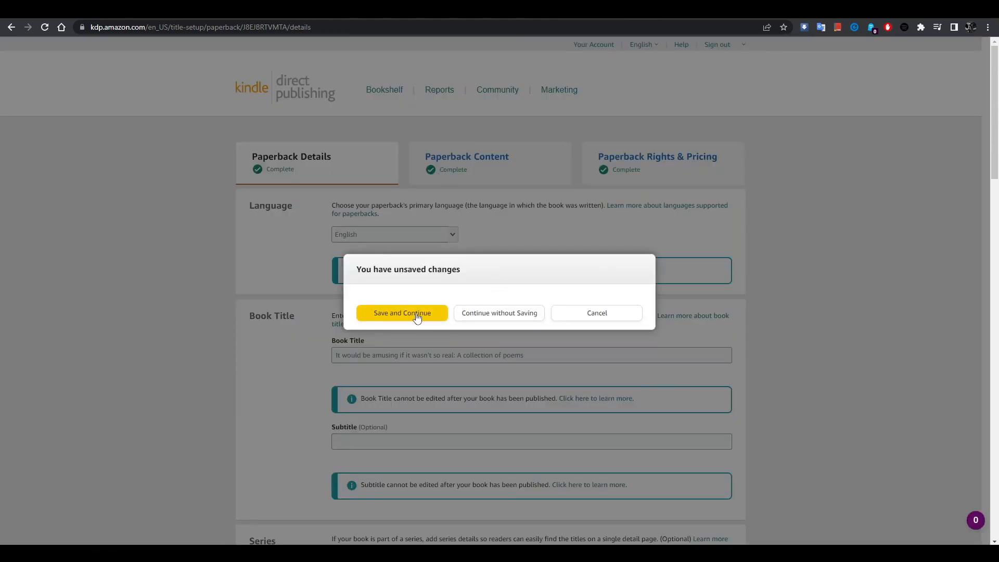
click(405, 315)
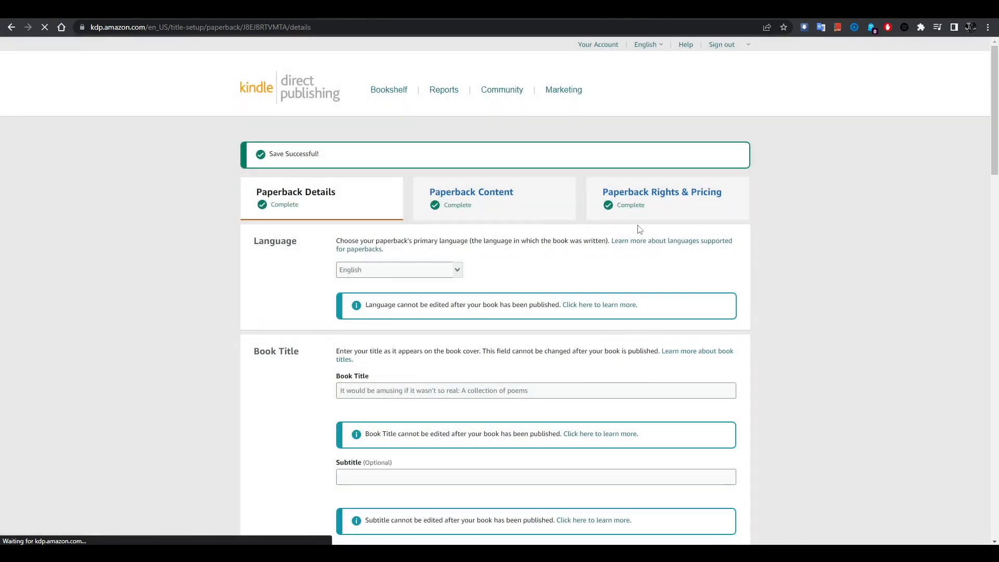
click(535, 218)
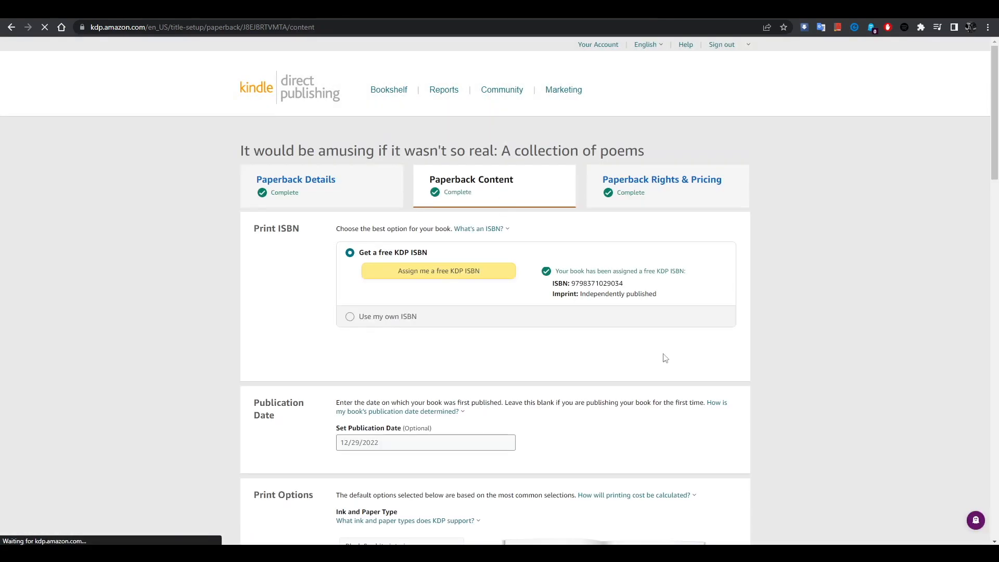
- Review the uploaded manuscript, book cover, previewer option and printing cost summary in the paperback content
scroll(664, 358, down, 15)
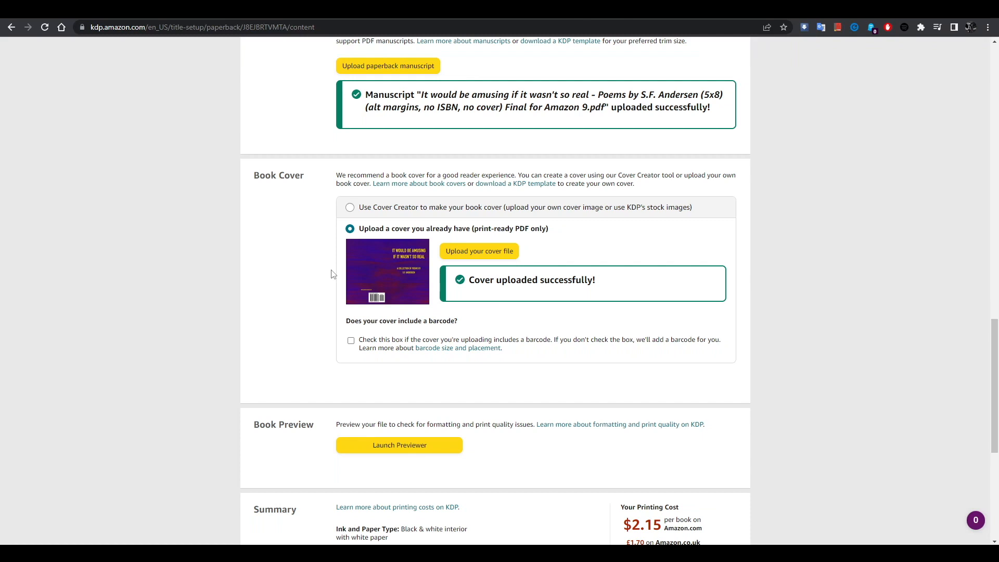
scroll(344, 296, down, 6)
scroll(350, 331, up, 4)
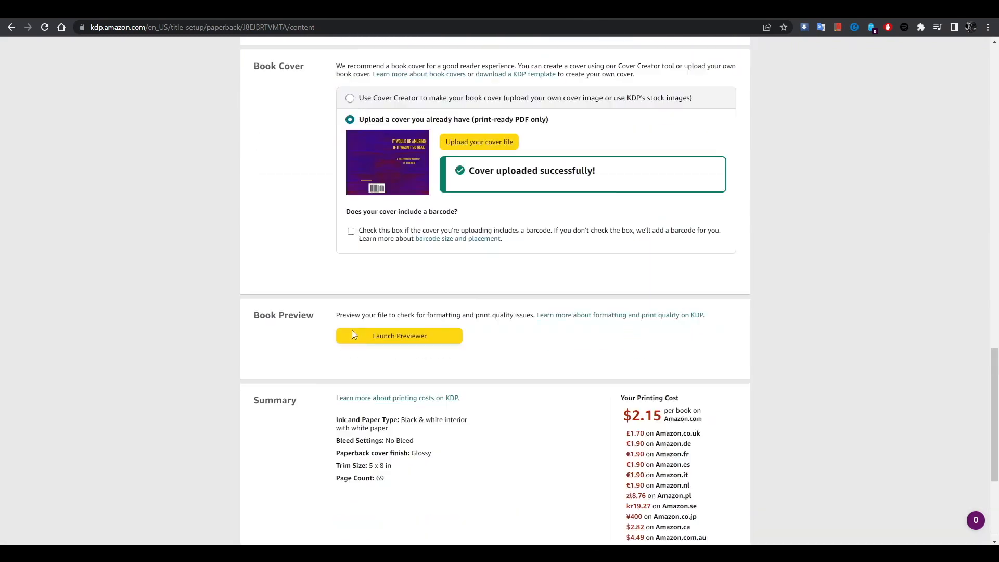
scroll(352, 331, up, 5)
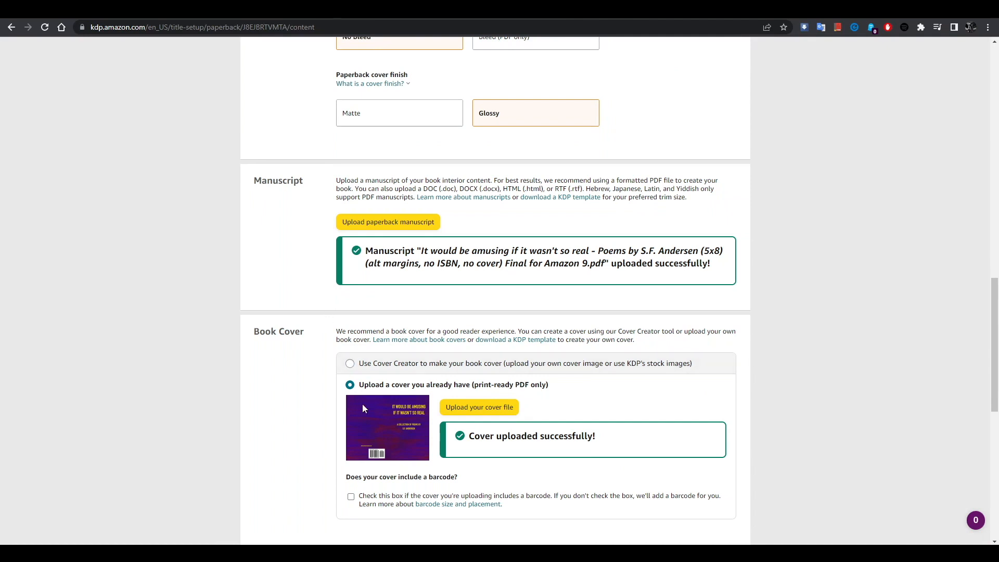
- Examine the print options for ink and paper type, trim size, bleed settings and cover finish
scroll(673, 406, up, 7)
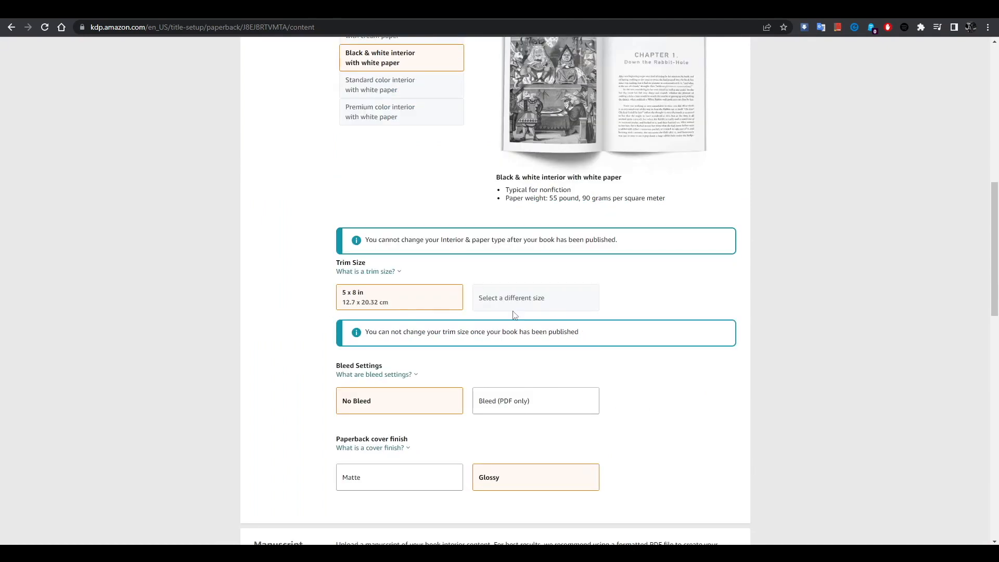
scroll(743, 383, up, 4)
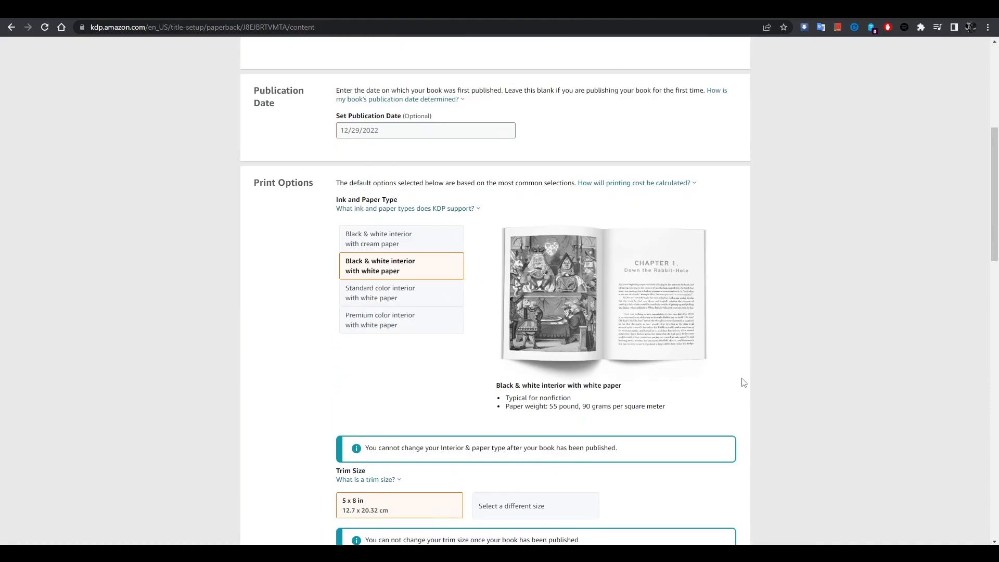
scroll(673, 361, down, 5)
scroll(409, 141, up, 4)
click(411, 156)
scroll(650, 291, down, 3)
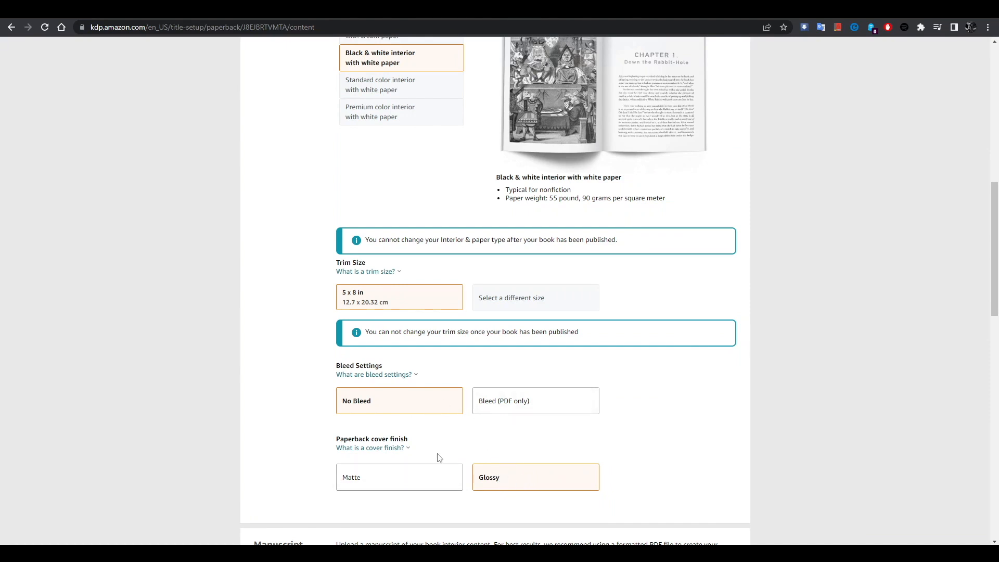
scroll(752, 435, down, 7)
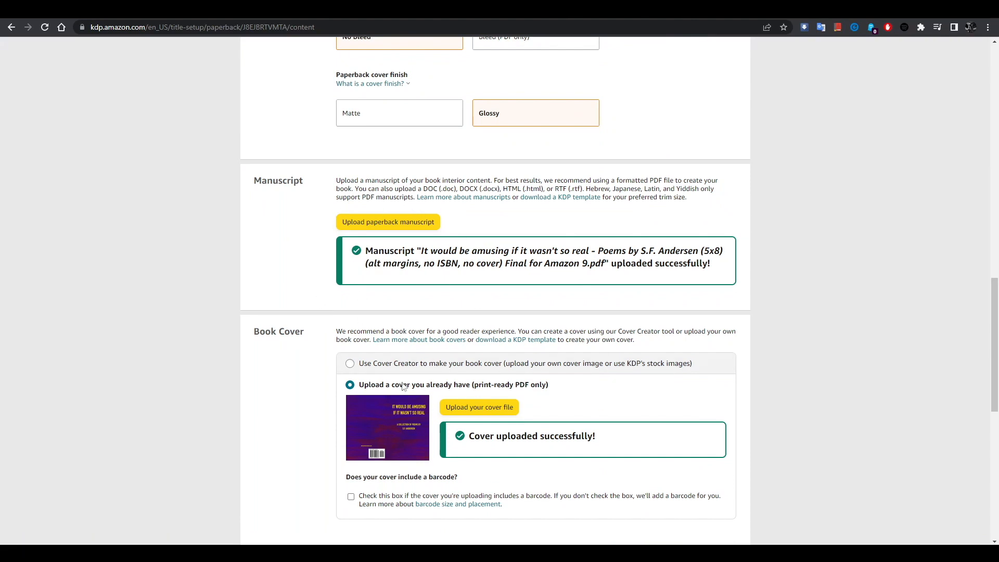
- Save the paperback content, continue to Rights & Pricing, and review the territories, primary marketplace, list prices, royalties and proof request option
scroll(806, 413, down, 8)
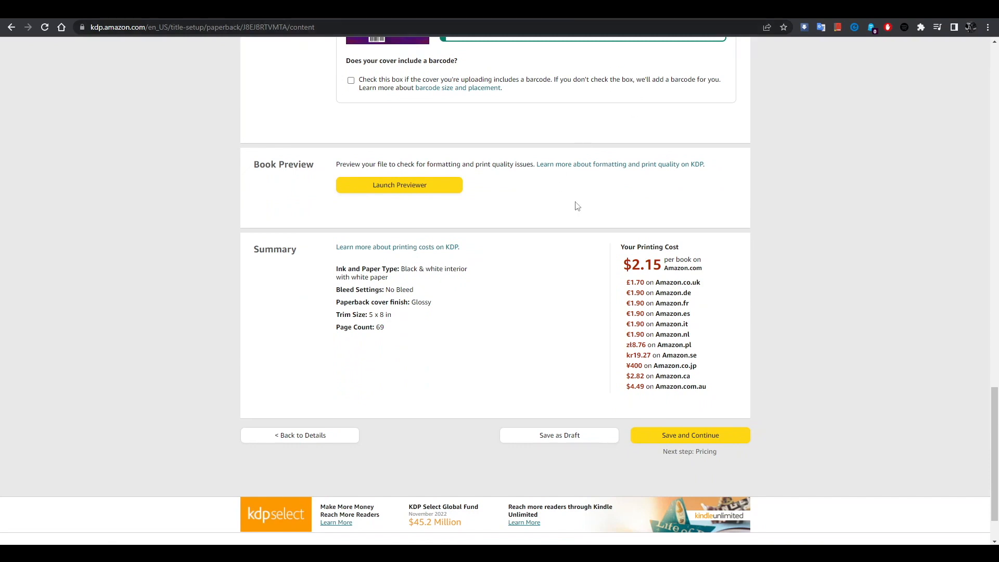
click(645, 435)
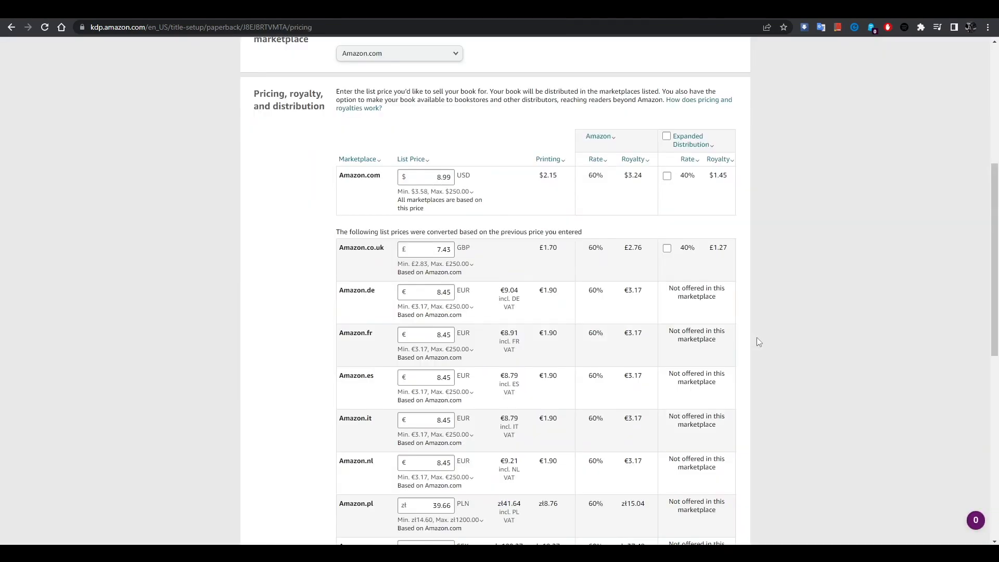
scroll(759, 339, down, 1)
scroll(761, 341, up, 4)
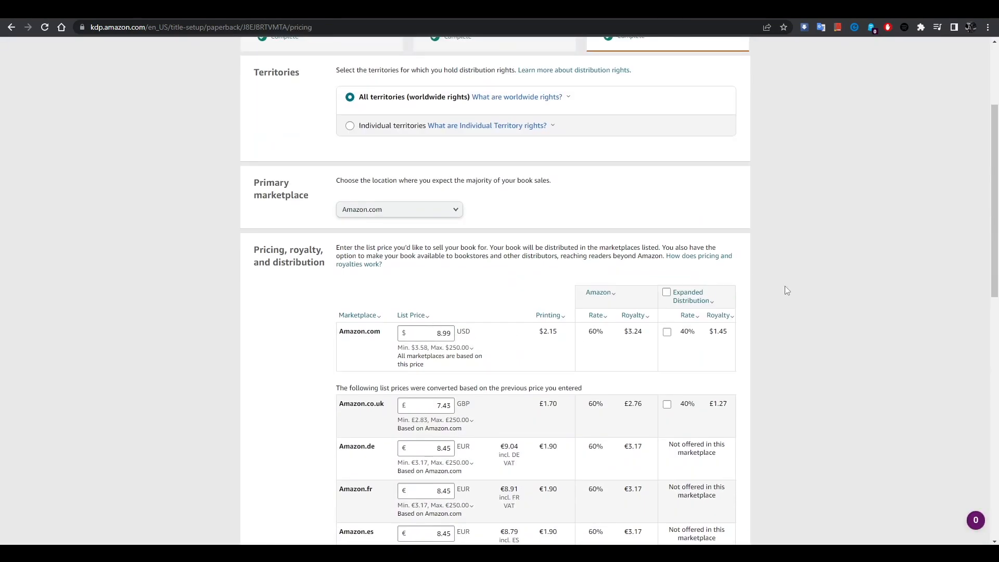
scroll(754, 318, down, 8)
scroll(754, 317, down, 4)
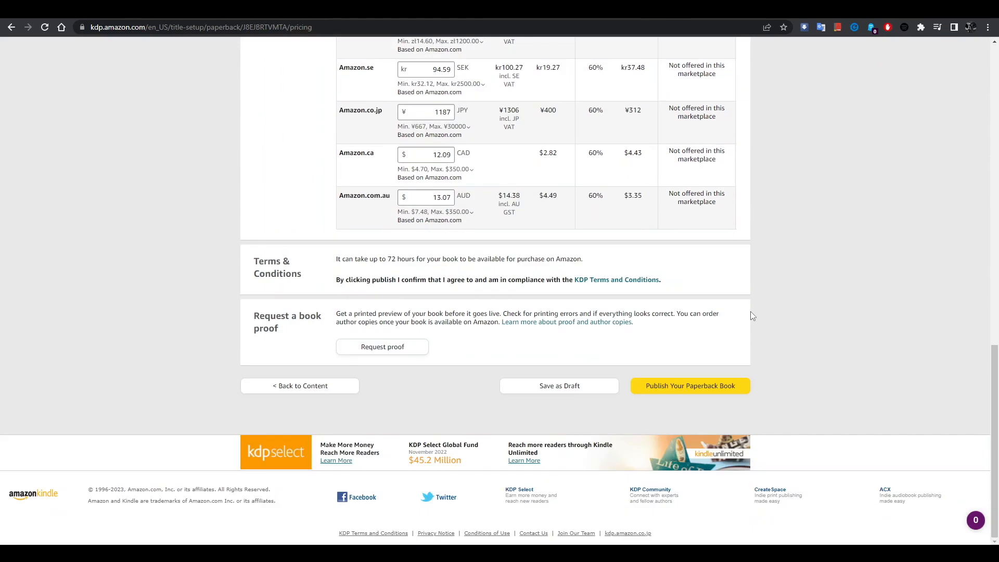
scroll(750, 315, up, 15)
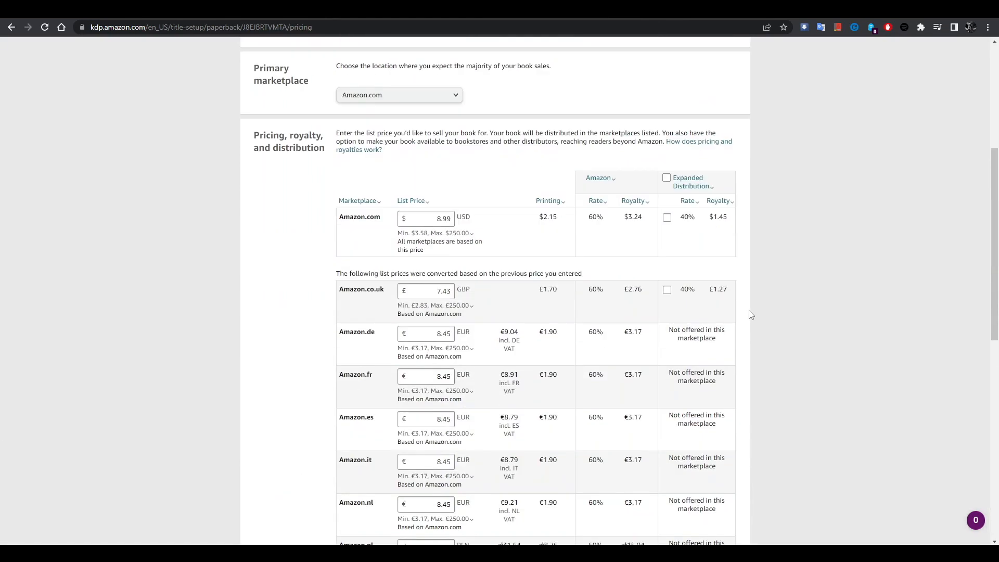